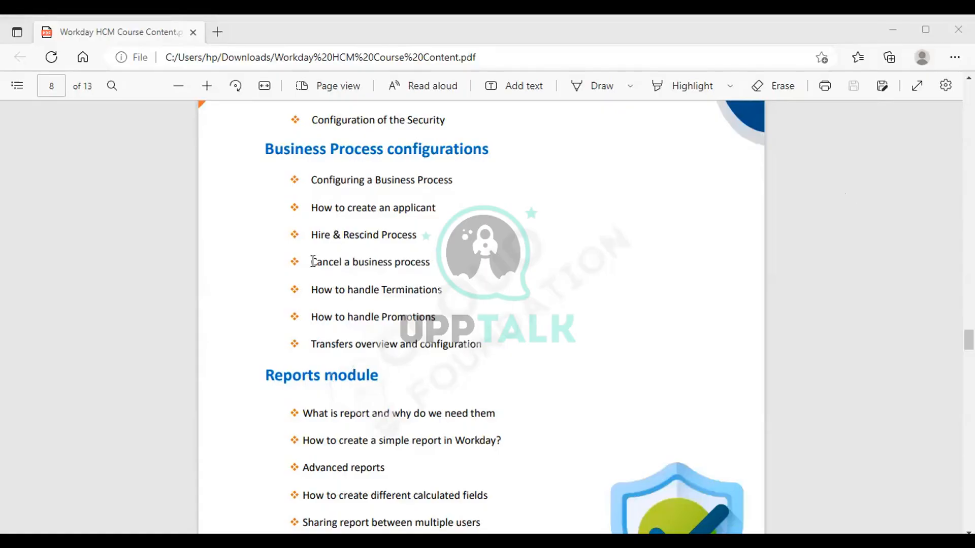
left_click_drag(311, 261, 437, 263)
left_click(436, 263)
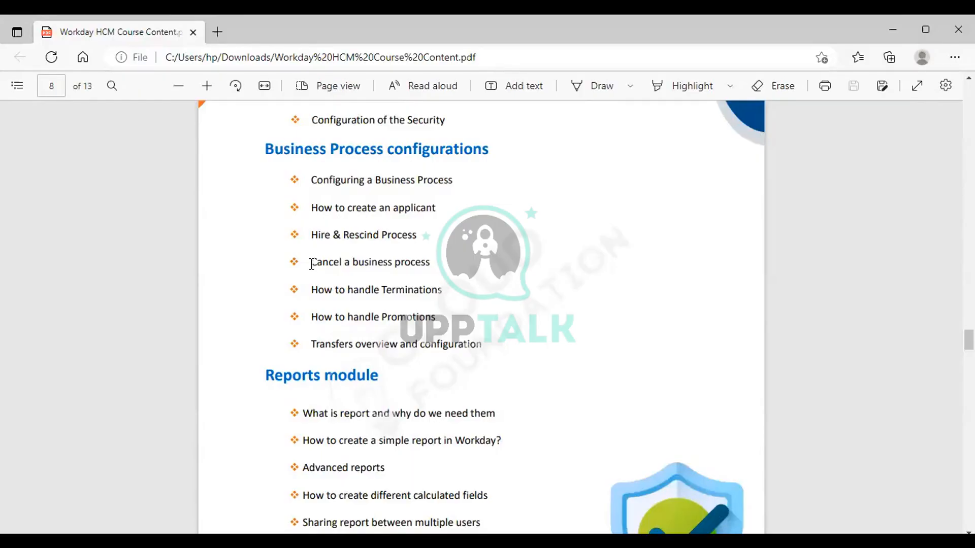
left_click_drag(312, 264, 436, 266)
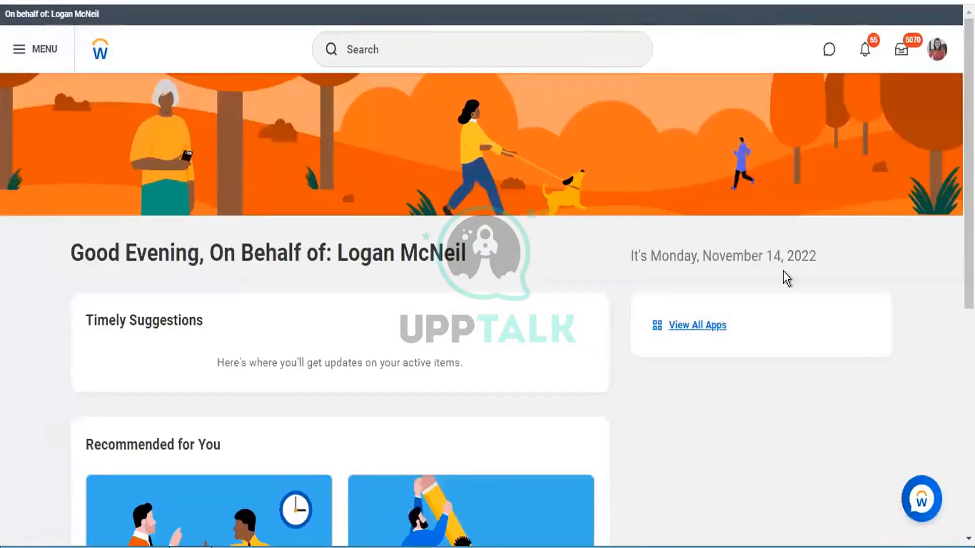
Open the Business Processes application from the Workbench
left_click(938, 48)
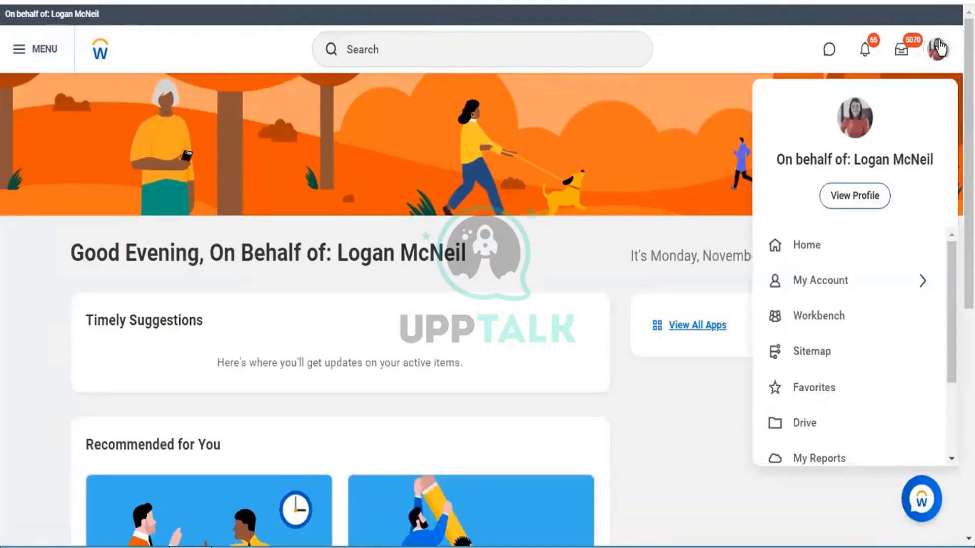
left_click(815, 329)
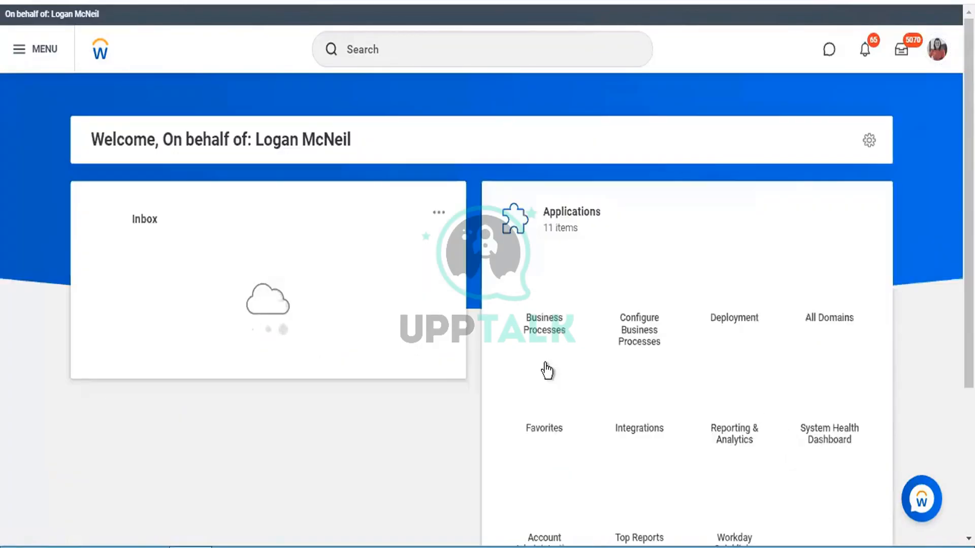
left_click(542, 302)
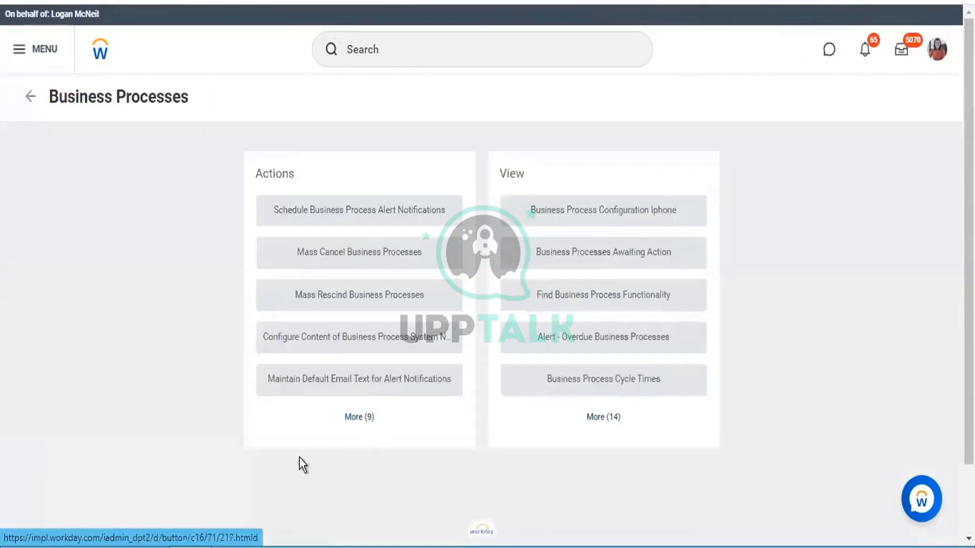
left_click(362, 421)
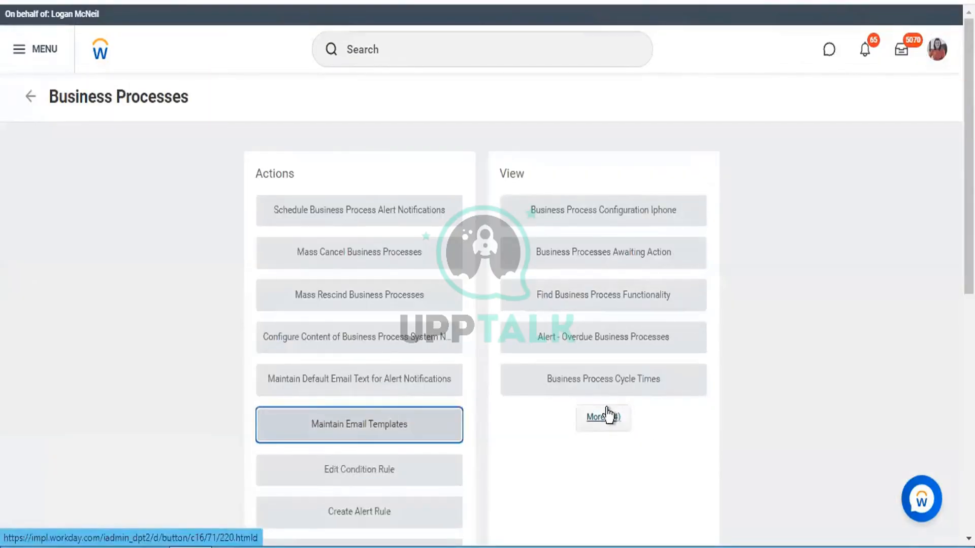
left_click(604, 417)
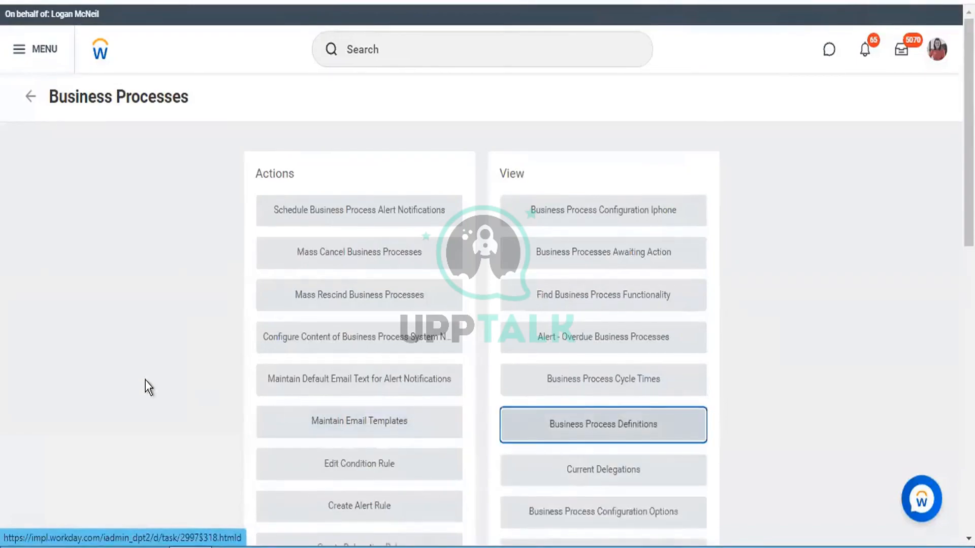
scroll(146, 381, "down", 5)
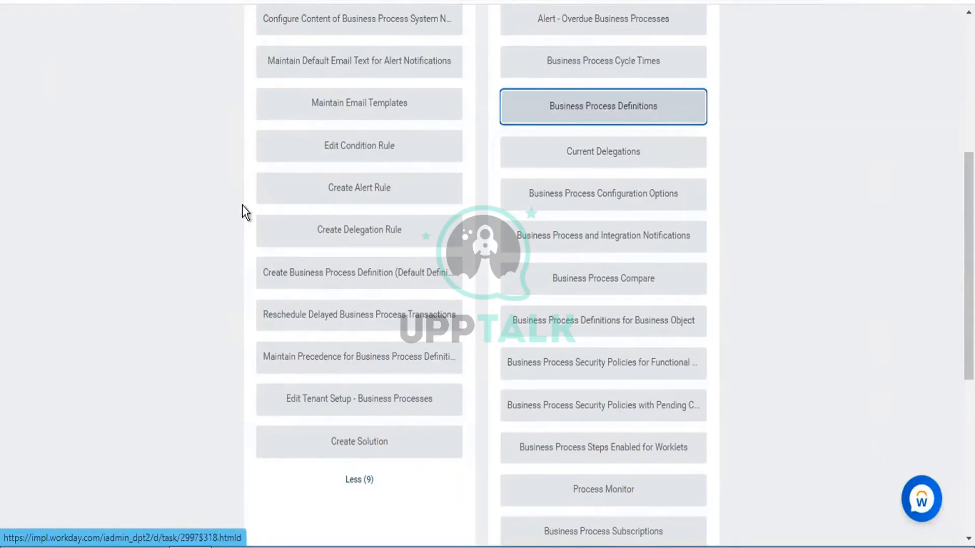
scroll(282, 115, "up", 3)
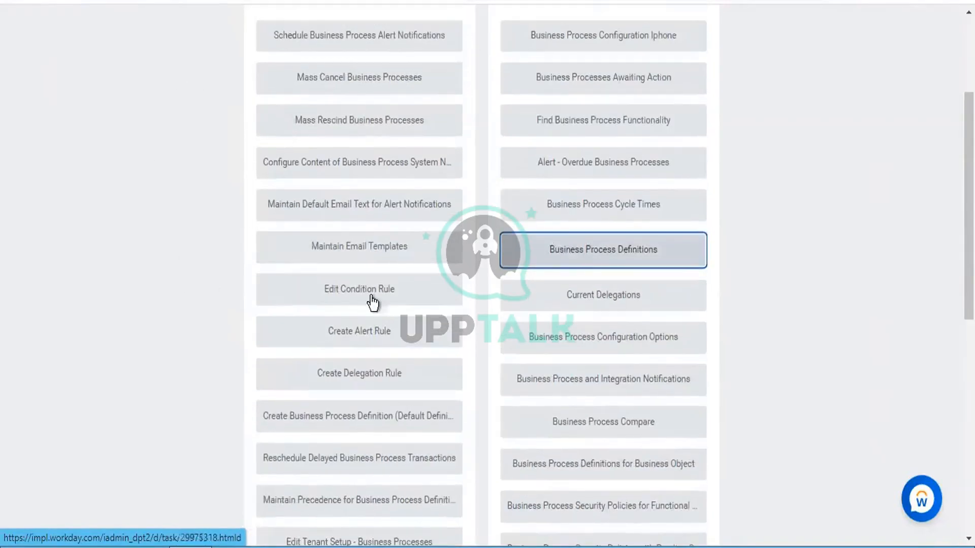
scroll(265, 269, "down", 5)
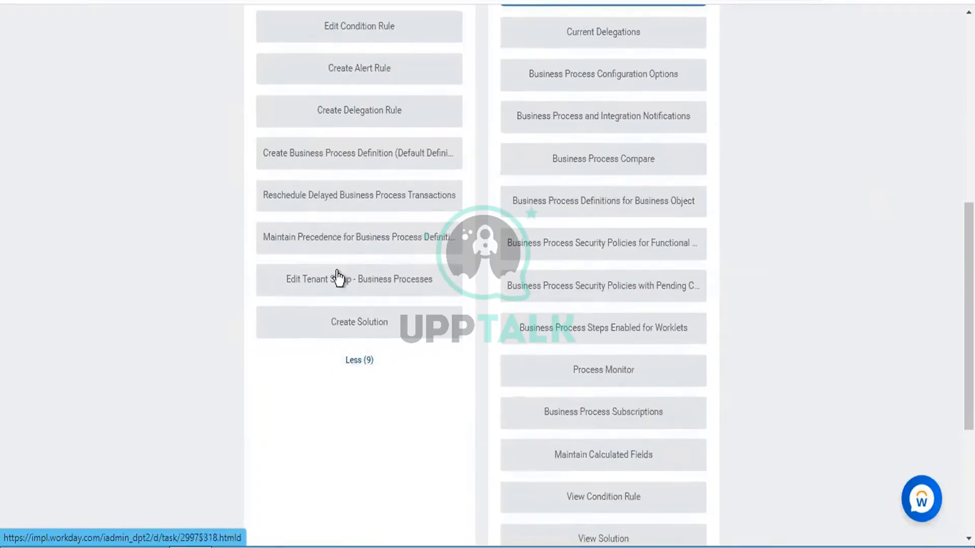
left_click(414, 289)
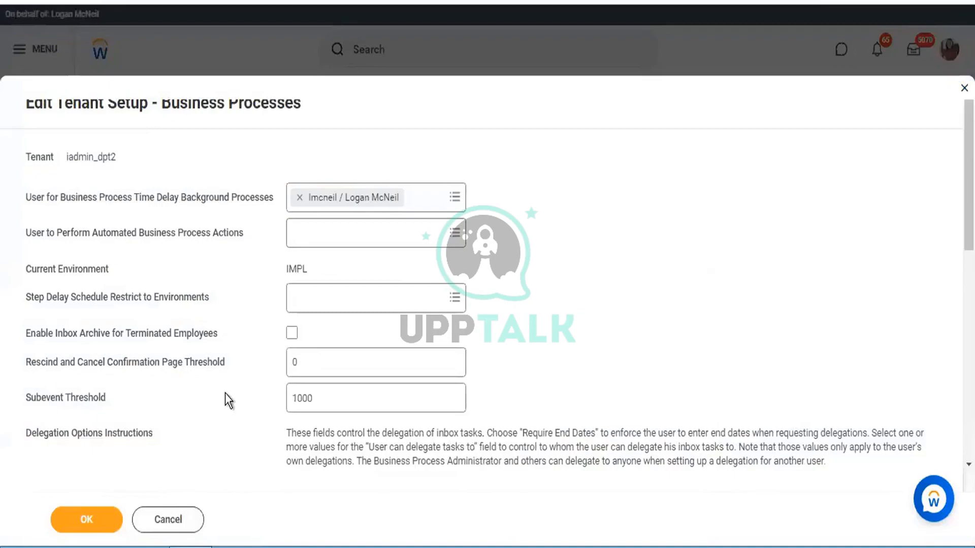
left_click(182, 521)
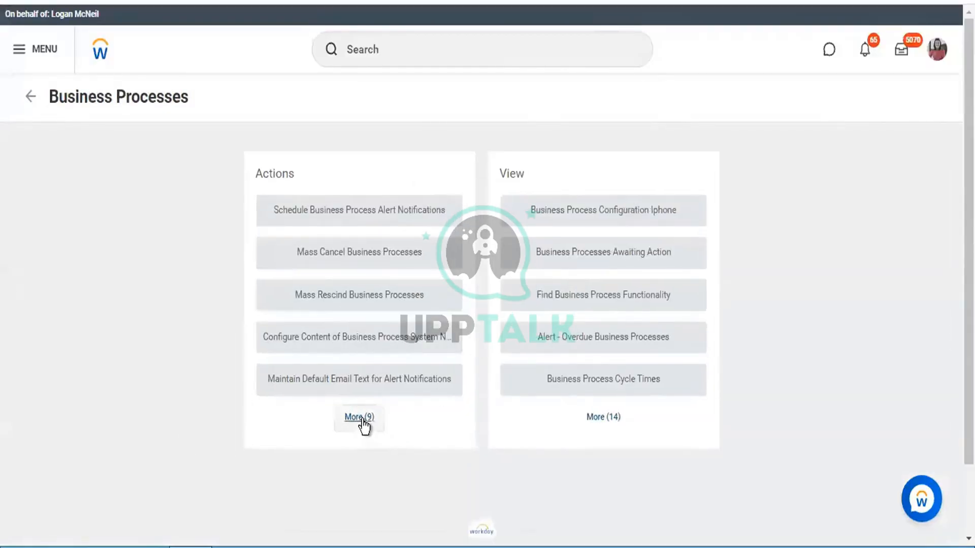
Expand the full lists of business process actions and views, and start the Edit Condition Rule task
left_click(363, 421)
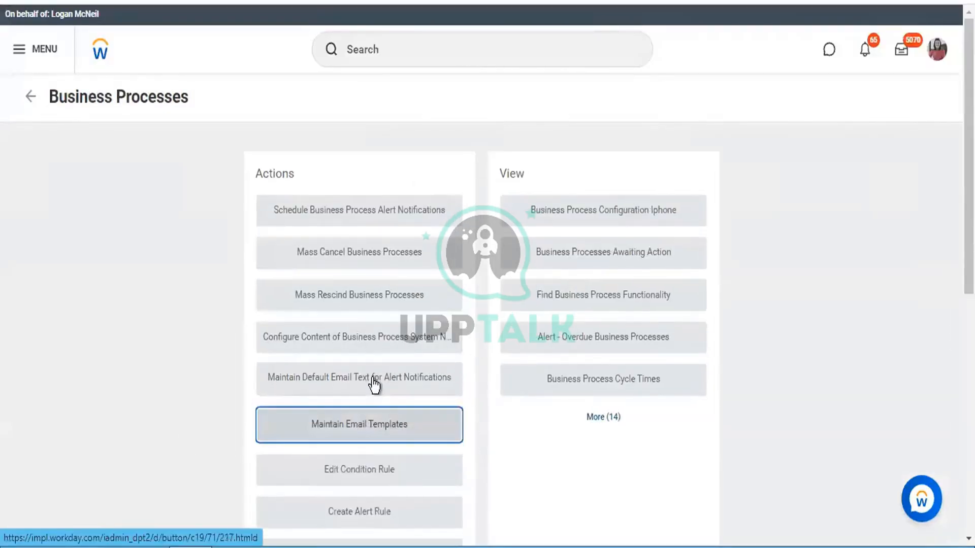
scroll(373, 384, "down", 5)
left_click(611, 147)
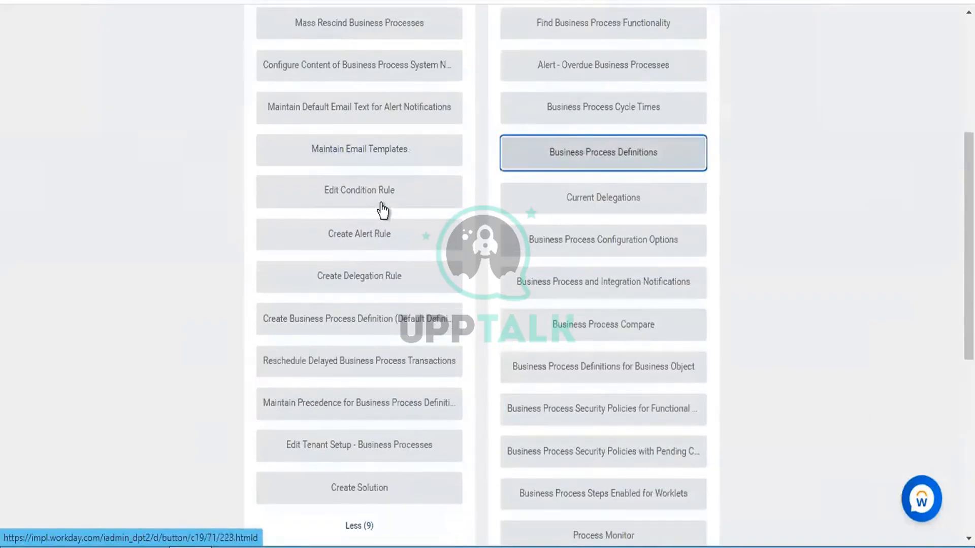
left_click(370, 199)
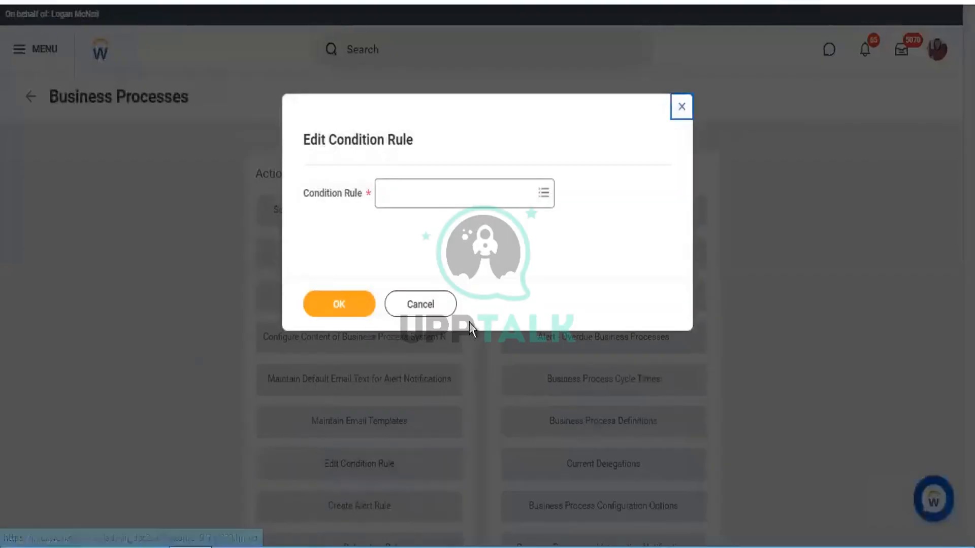
Choose the condition rule starting "Active Projects any in the selection list 12345 CHAMP" from the Partial List (First 500 Entries) and open it for editing
left_click(491, 198)
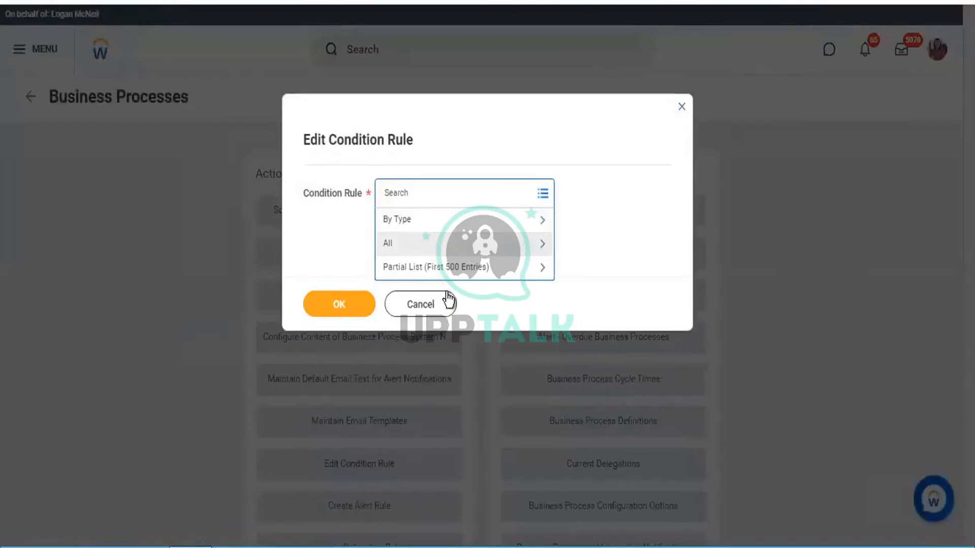
left_click(462, 279)
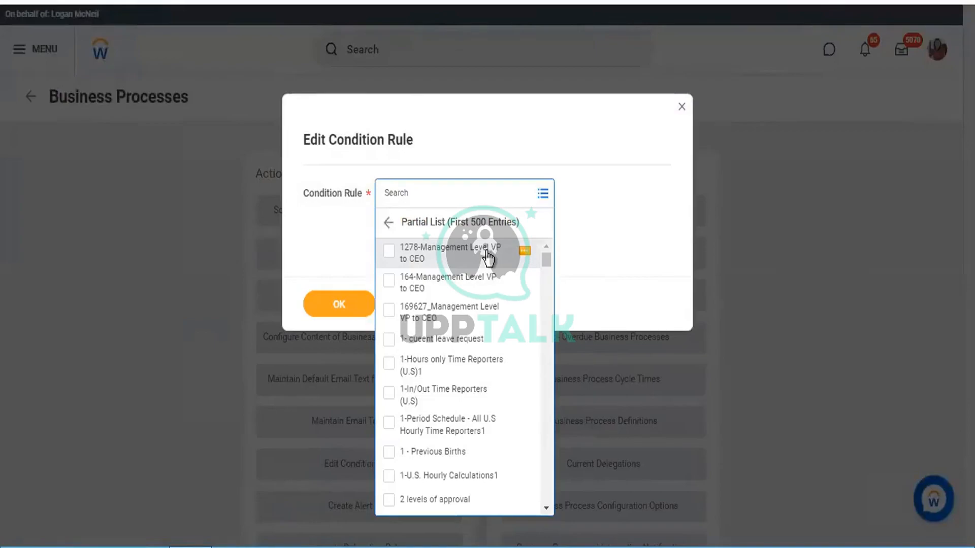
scroll(449, 393, "down", 4)
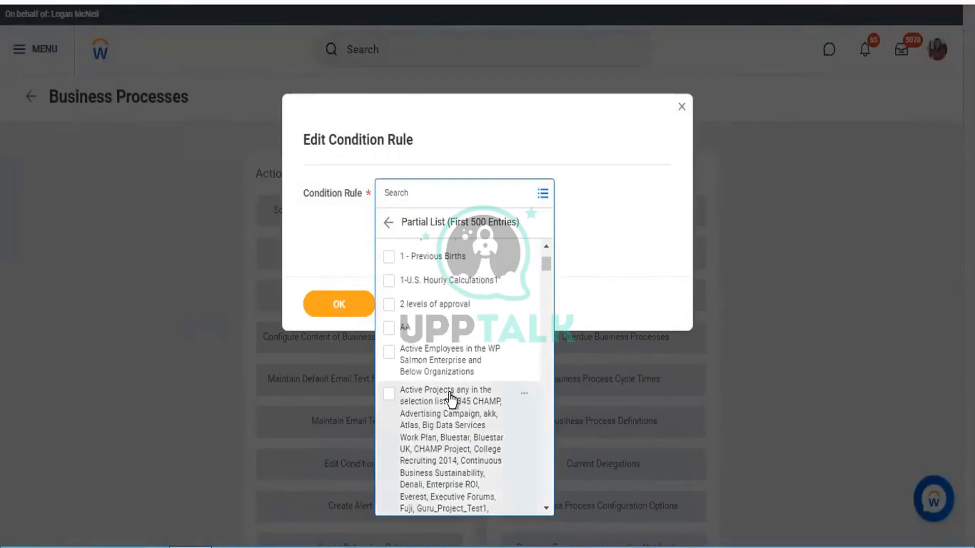
scroll(448, 393, "up", 2)
scroll(449, 393, "down", 3)
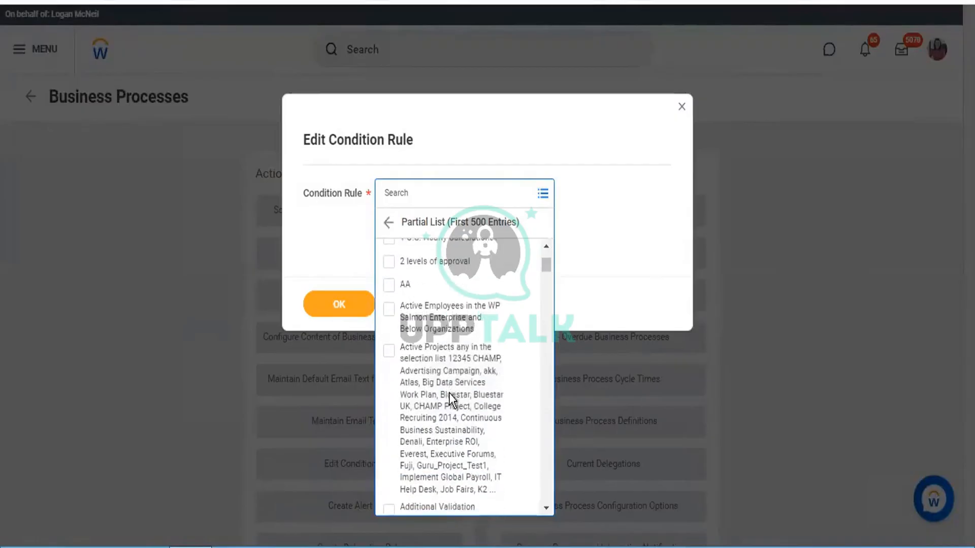
scroll(449, 393, "down", 2)
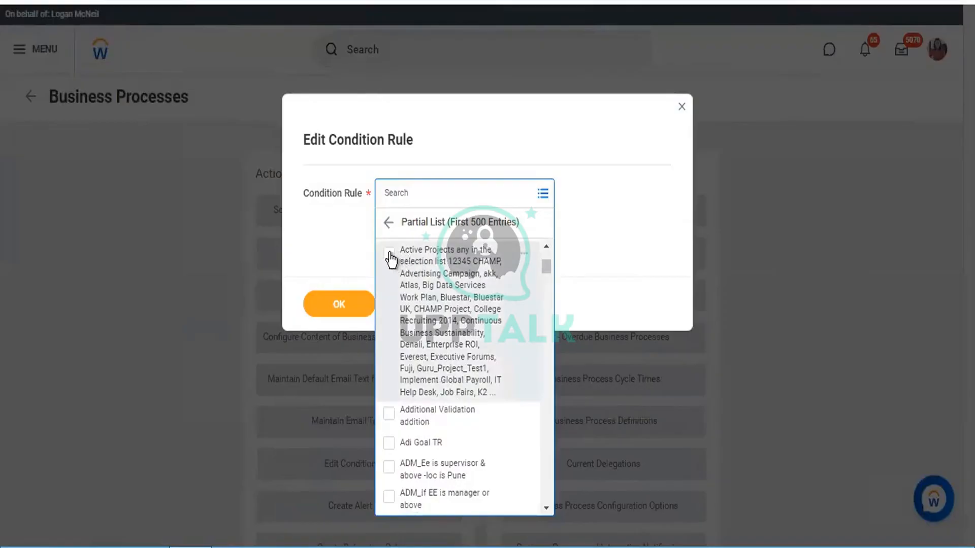
left_click(389, 256)
left_click(612, 279)
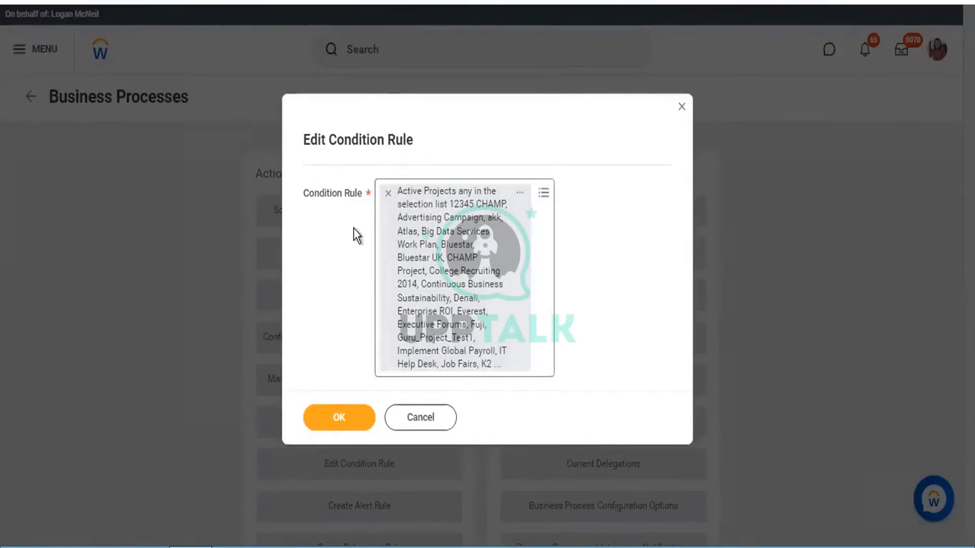
left_click(338, 417)
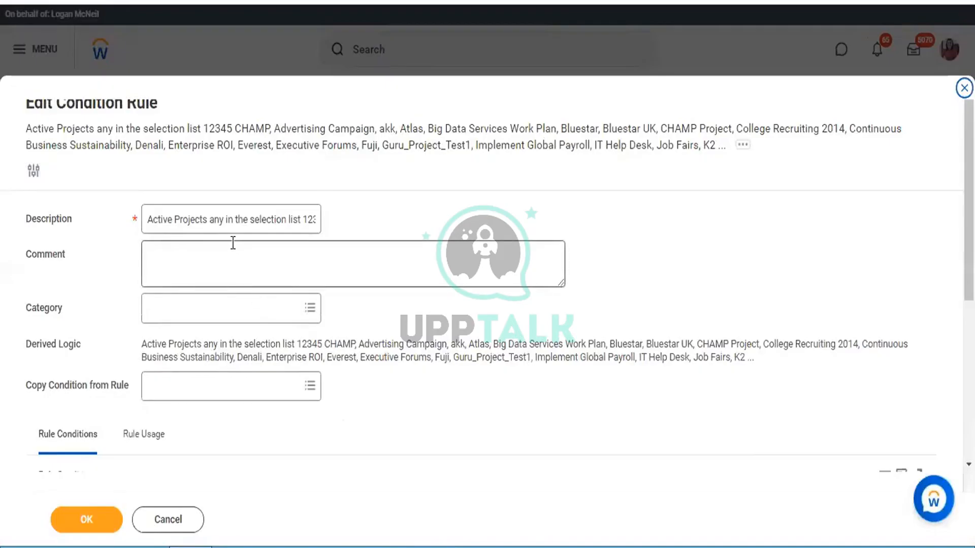
Replace the condition rule's description with "Iphone Project 456 ( Cancel Process)"
left_click(222, 210)
key("ctrl+a")
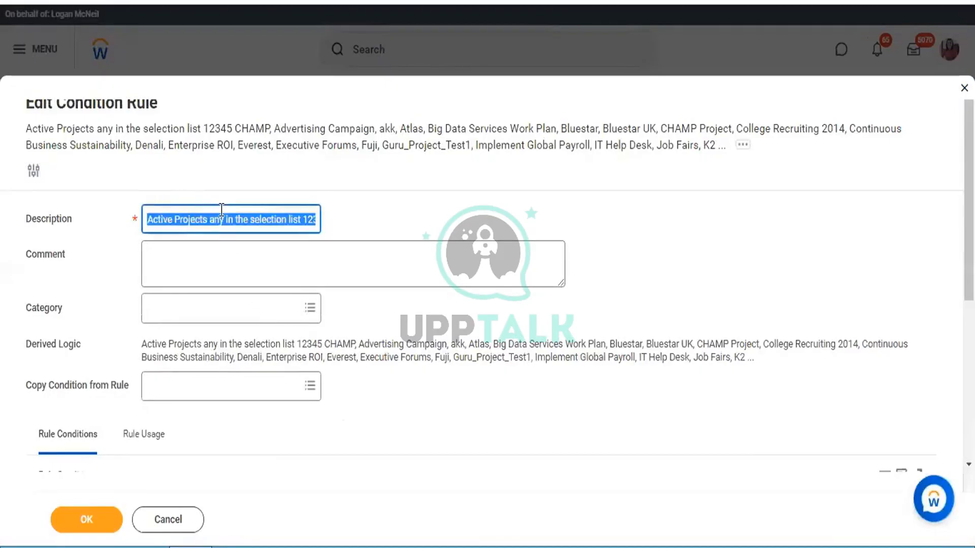
key("BackSpace")
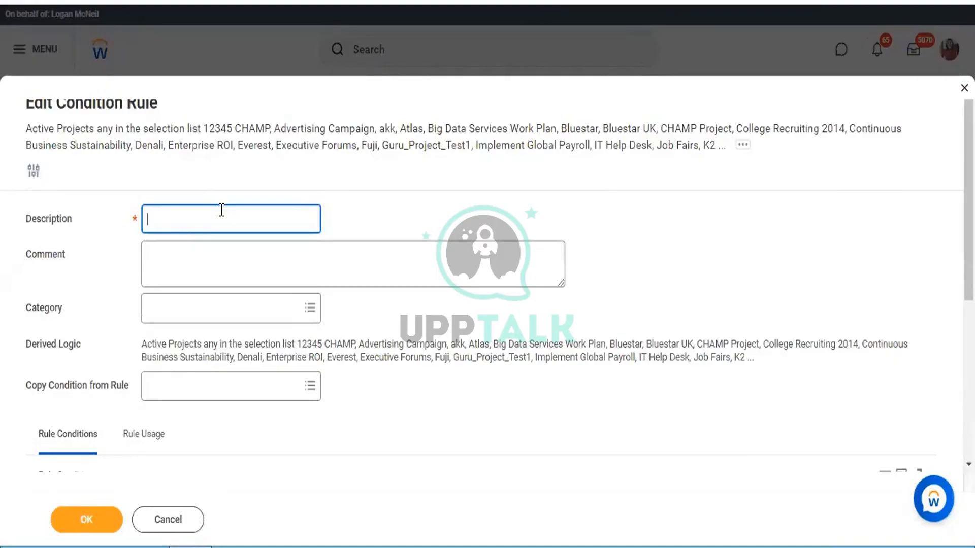
type("IpH")
type("one")
type(" Project")
type(" 456")
type(" (")
type(" C")
type("s")
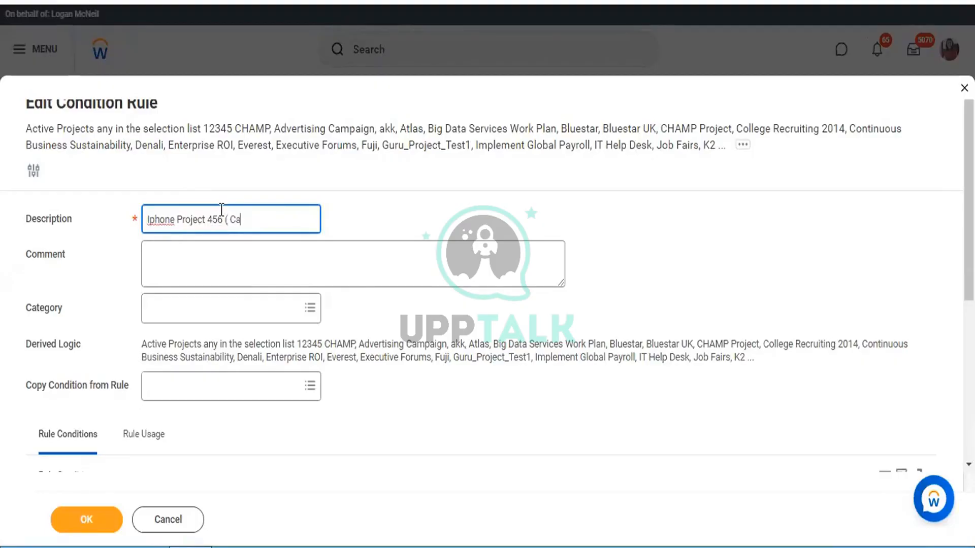
type("ncle")
key("BackSpace")
key("BackSpace")
type("e")
double_click(249, 219)
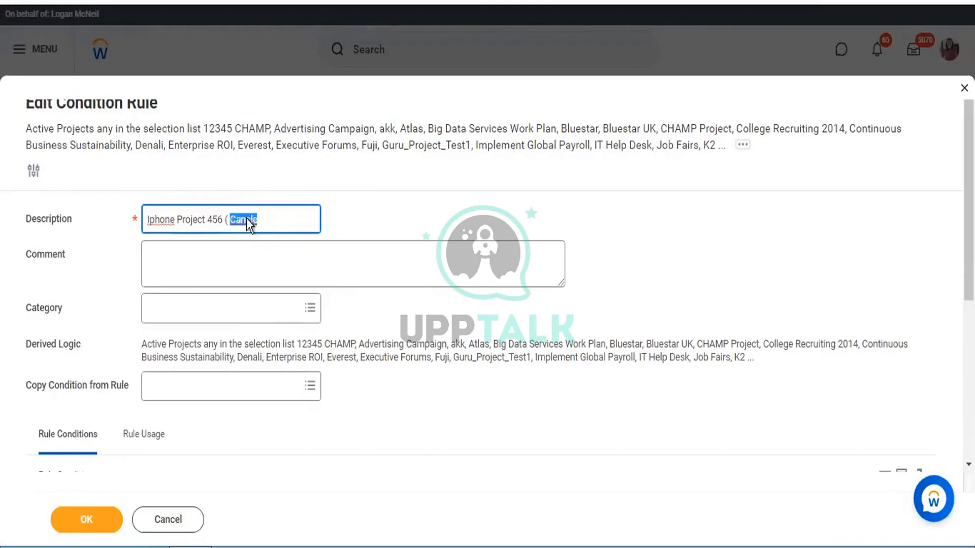
right_click(249, 220)
left_click(286, 233)
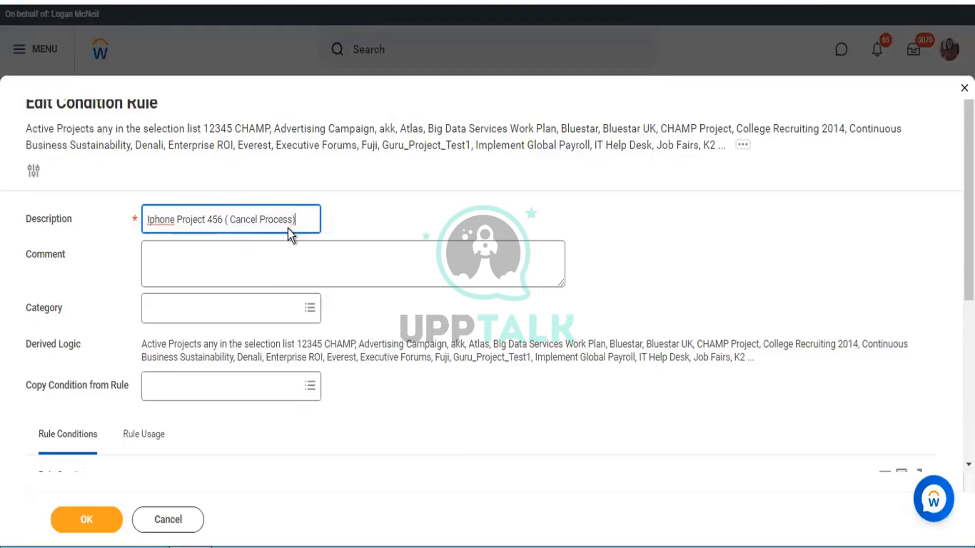
Enter "* Project As been moved out to market due to business agreements policy." as the first line of the rule's comment
left_click(264, 262)
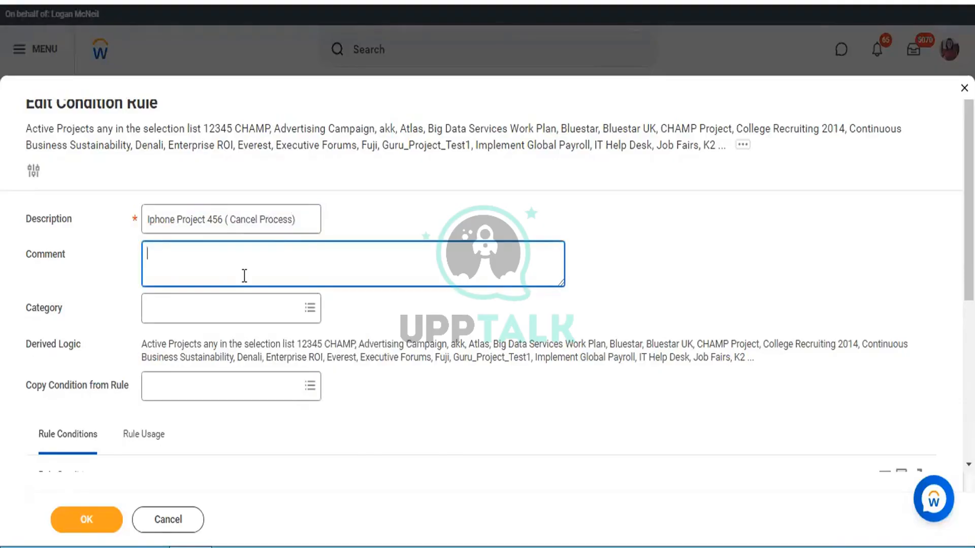
type("* Project As been mo")
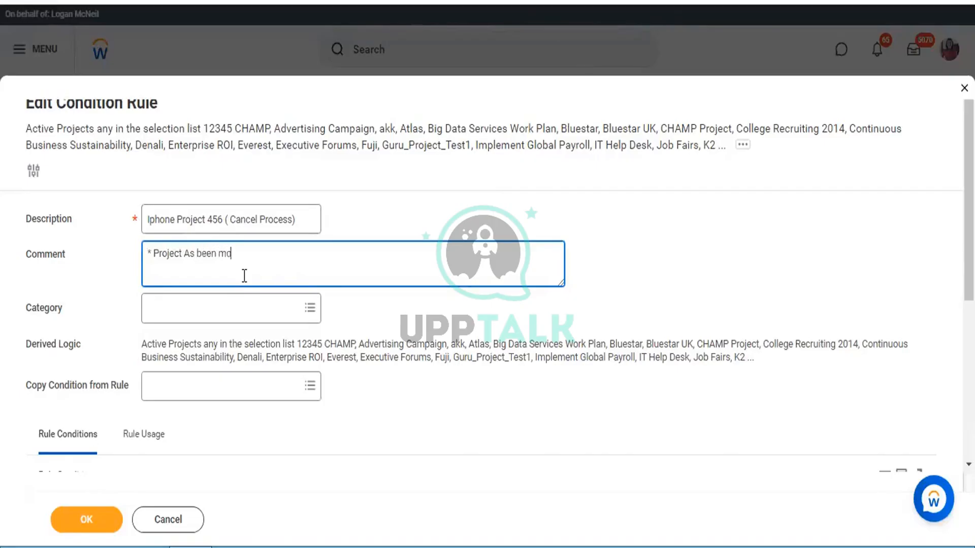
type("ved out to market due to")
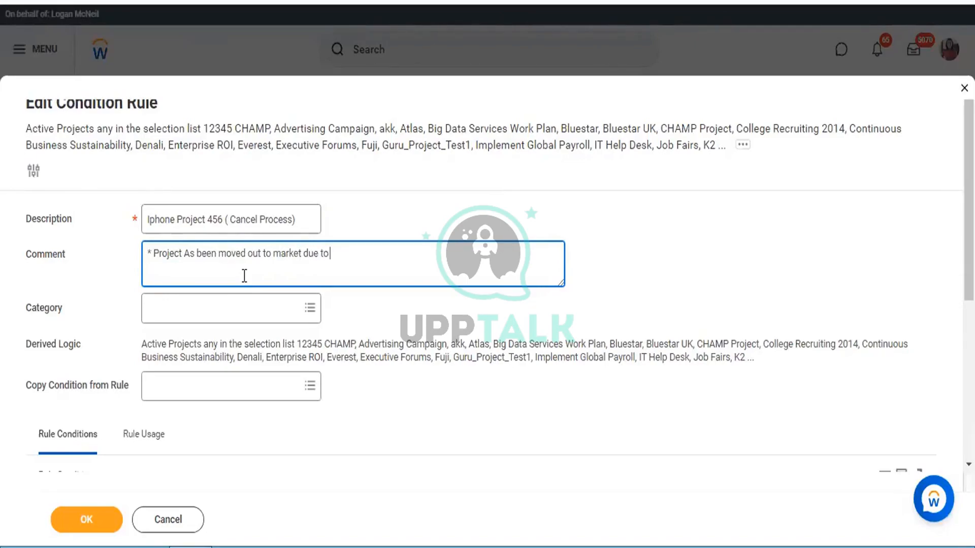
type(" business agreements")
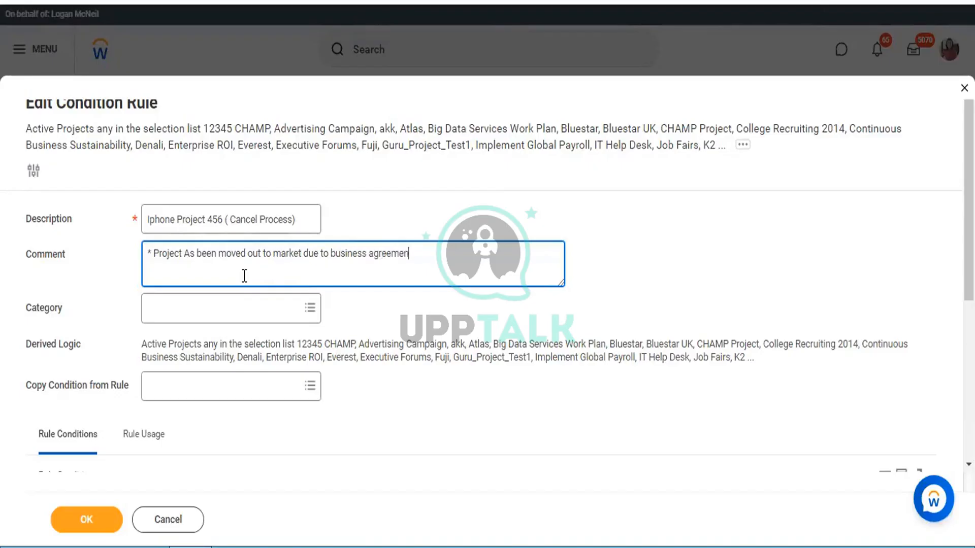
type(" plo")
key("BackSpace")
key("BackSpace")
type("olcy")
key("BackSpace")
key("BackSpace")
type("icy .")
key("Return")
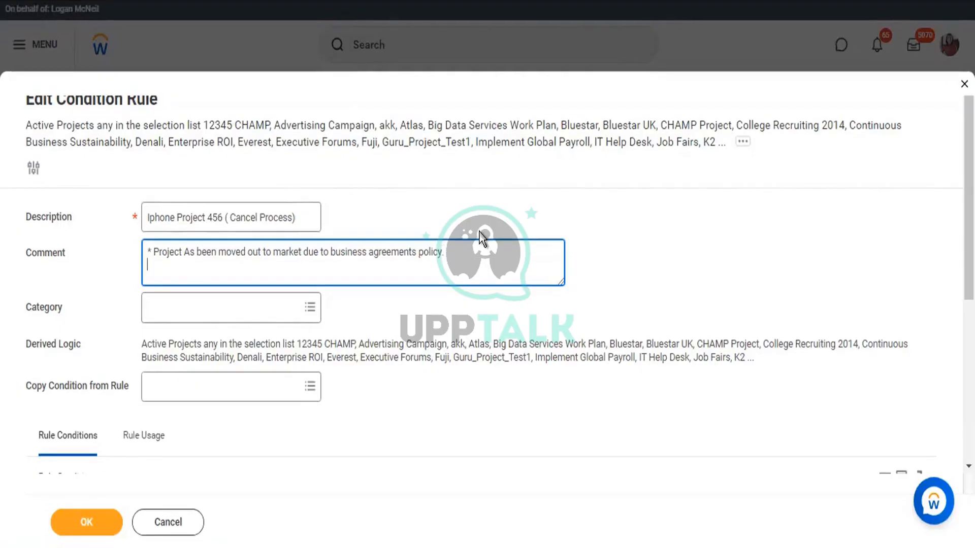
Add a second comment line consisting of an asterisk, a long row of placeholder x characters and a full stop
type("*xxxxxxxxxxxxxxxxxxxxxxxxxxxxxxxxxxxxxxxxxxxxx")
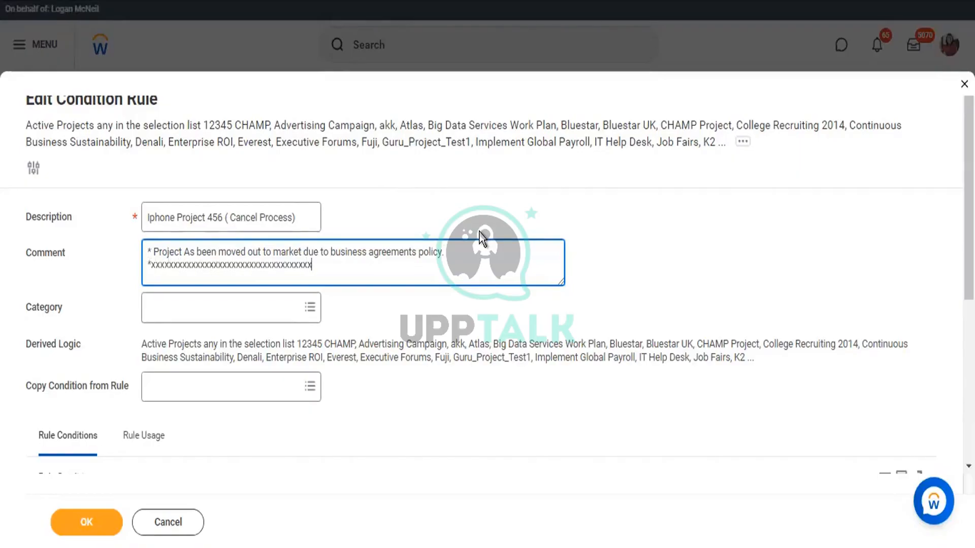
type("xxxxxxxxxxxxxxxxxxxxxxxxxxxxxx")
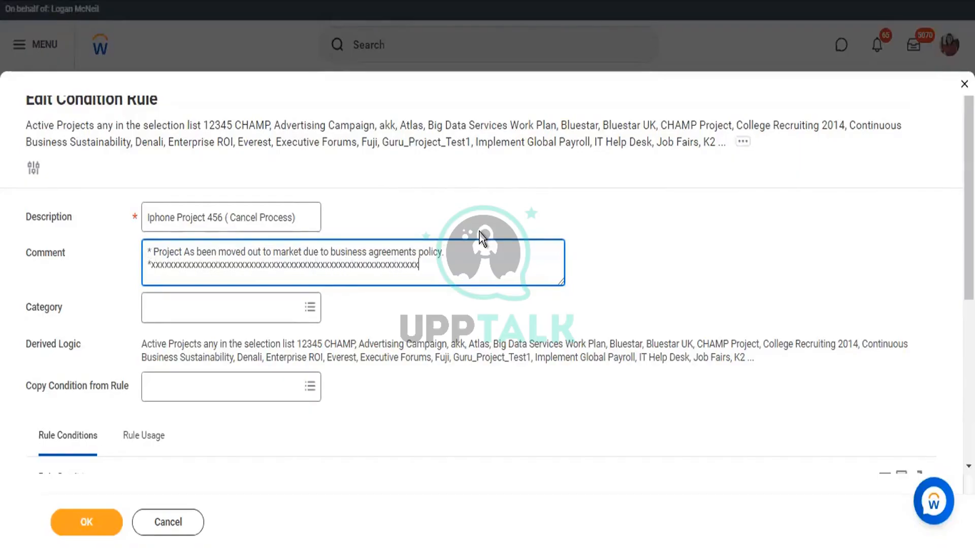
type(".")
key("Return")
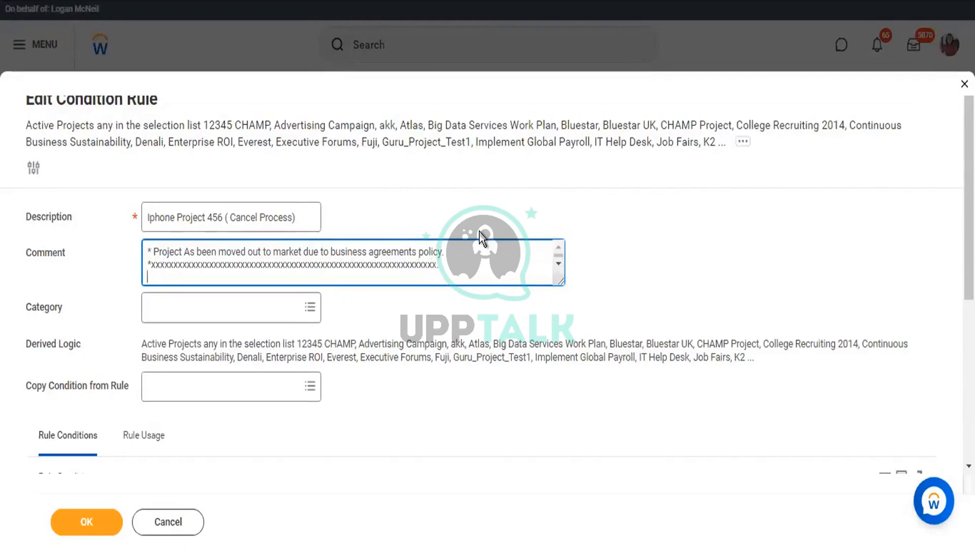
Fill three more lines of the rule's comment with long rows of placeholder x characters
type("xxxxxxxxxxxxxxxxxxxxxxxxxxxxxxxxxxxxxxxxxxxxxxxxxxxxxxxxxxxxxxxxxxxxxx")
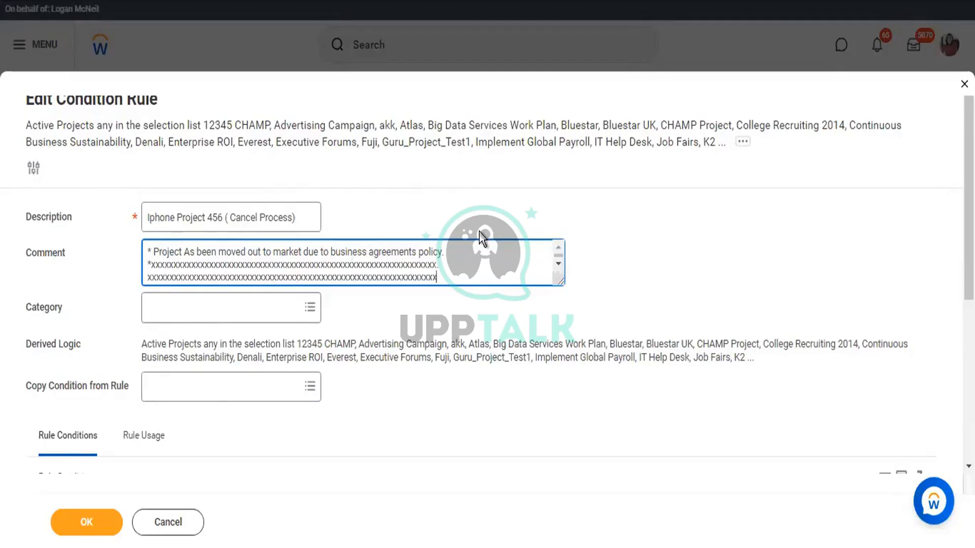
type("xxxxxxxxxxxxxxxxxxxxxxx")
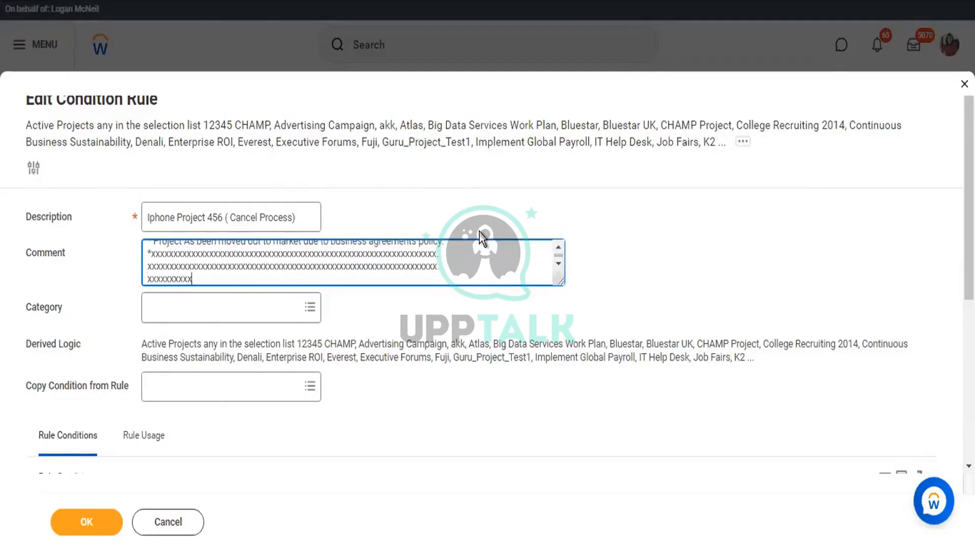
type("xxxxxxxxxxxxxxxxxxxxxxxxxxxxxxxxxxxxxxxxxxxxxxxxxxxxx")
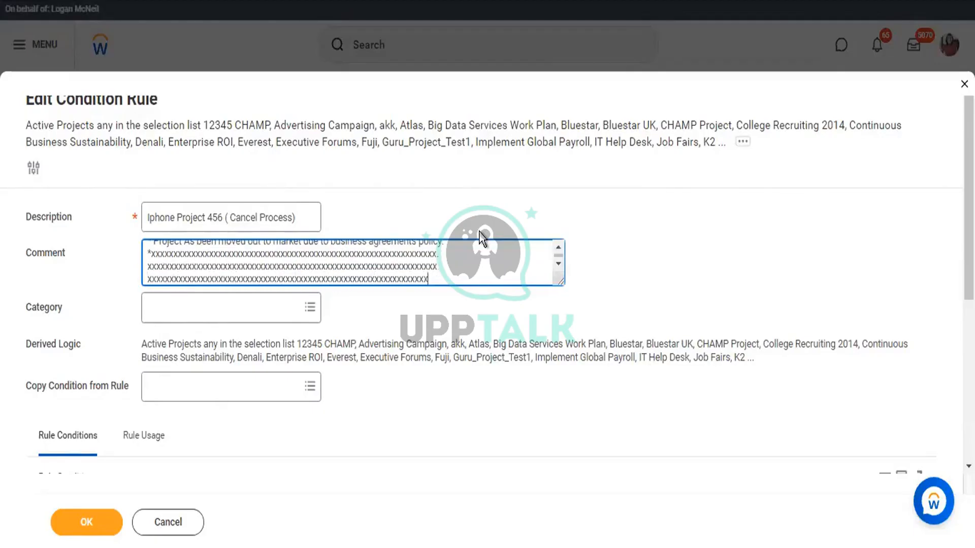
type("xxxxxxxxxxx")
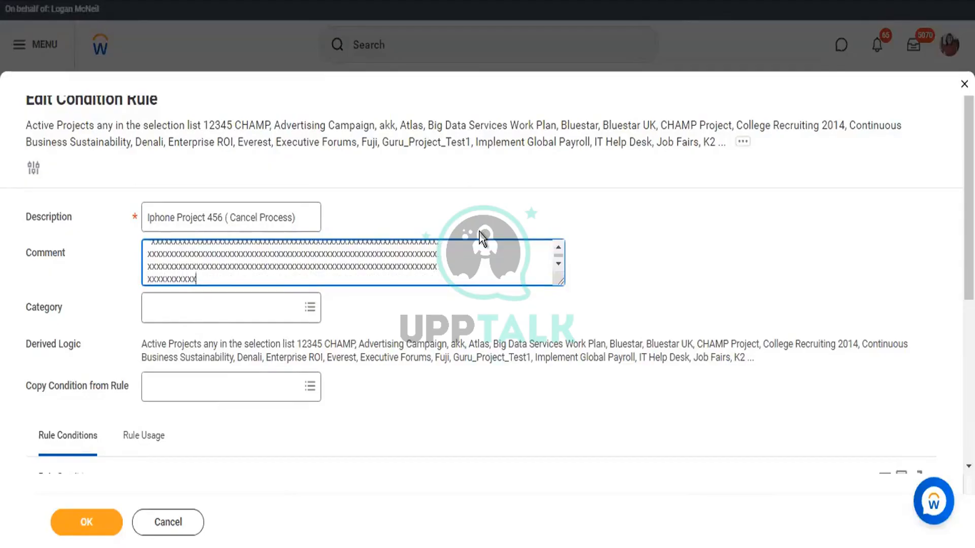
type("xxxxxxxxxxxxxxxxxxxxxxxxxxxxxxxxxxxxx")
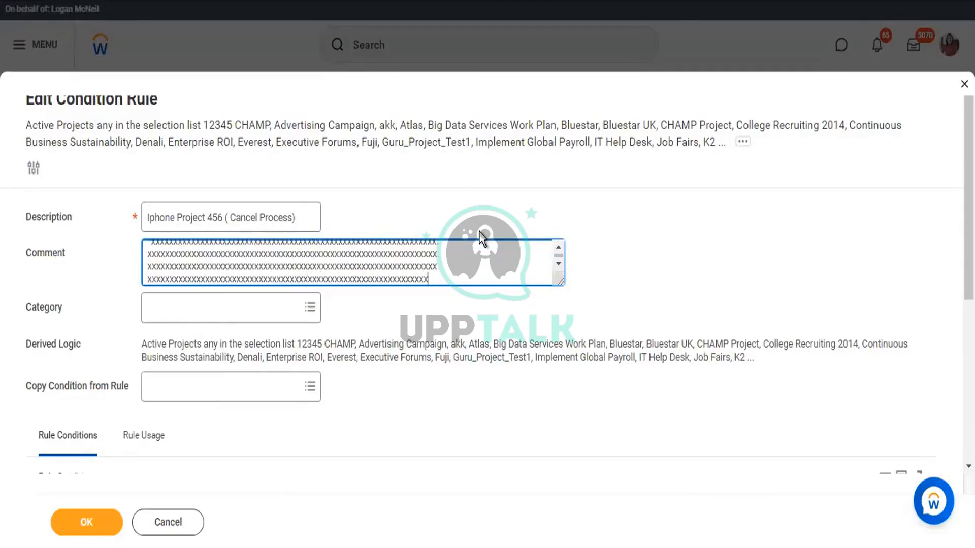
Set the rule's category to "skip if apple manager initiated hire" from the Business Process Delegation Rule group
left_click(273, 308)
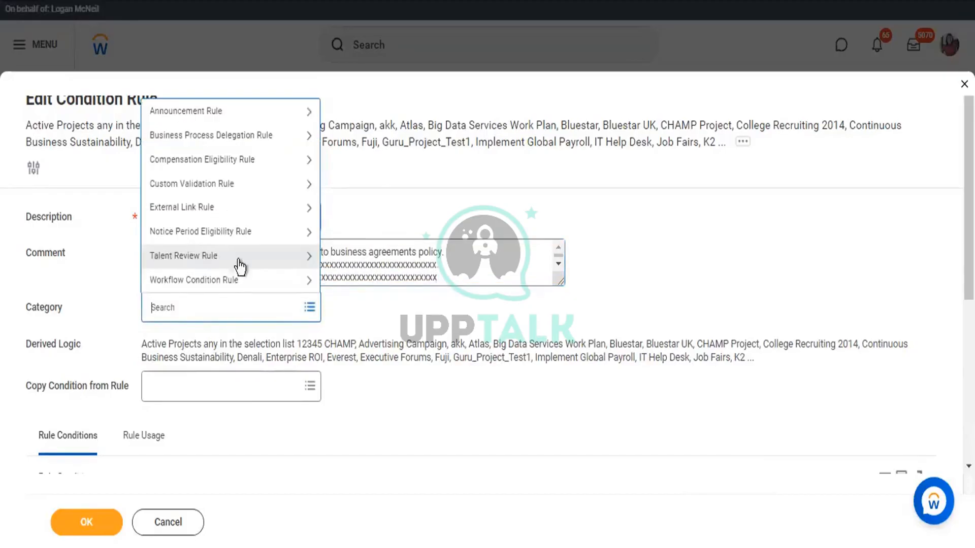
left_click(240, 136)
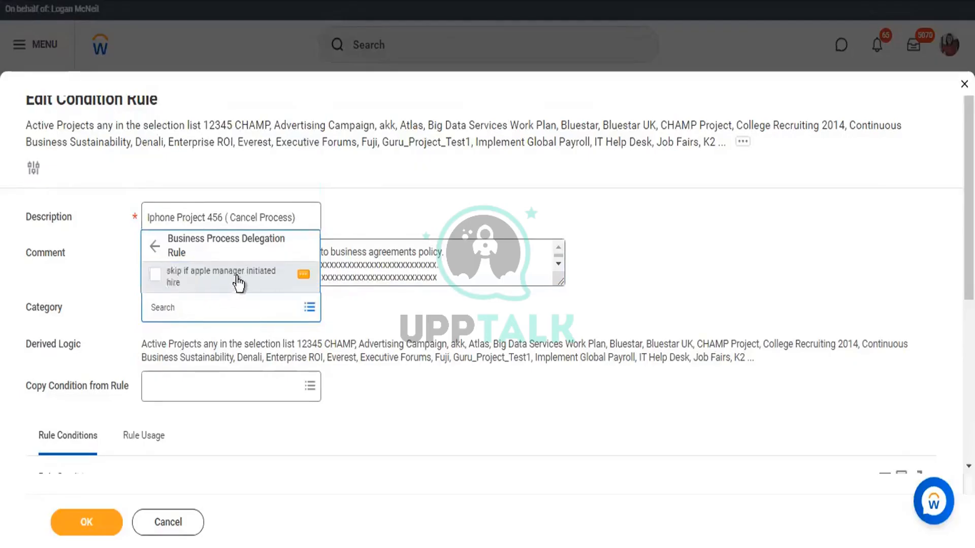
left_click(155, 277)
left_click(469, 429)
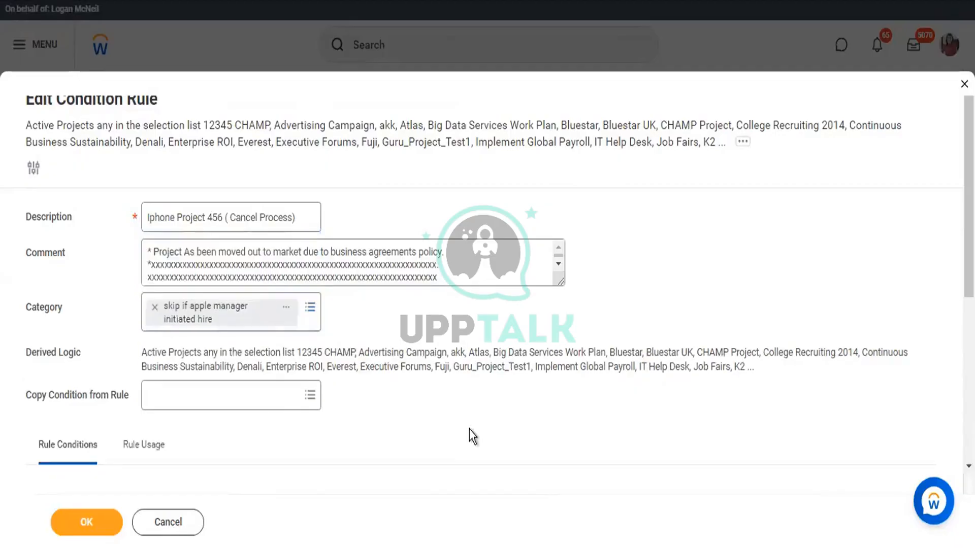
Copy the condition from the existing rule starting "Active Projects any in the selection list 12345 CHAMP" into this rule
scroll(469, 430, "down", 5)
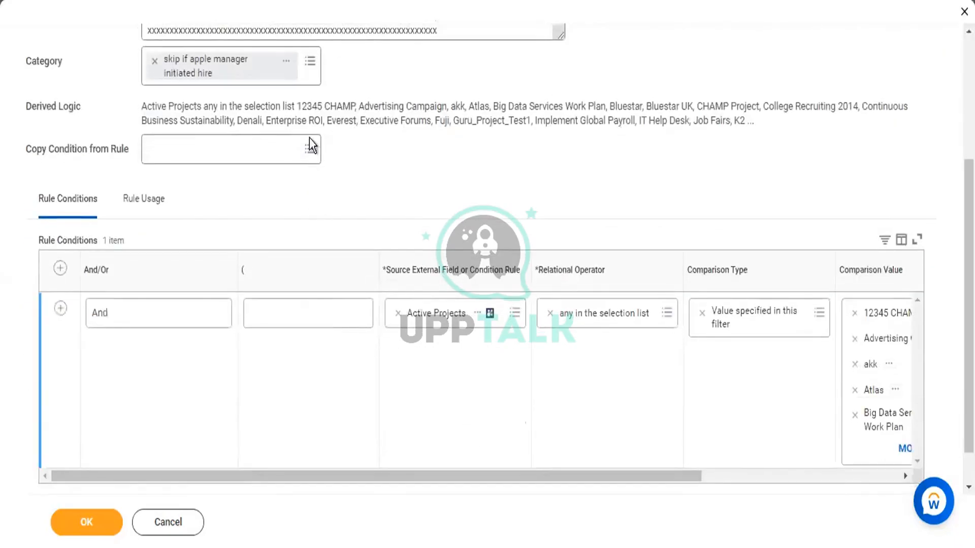
left_click(302, 136)
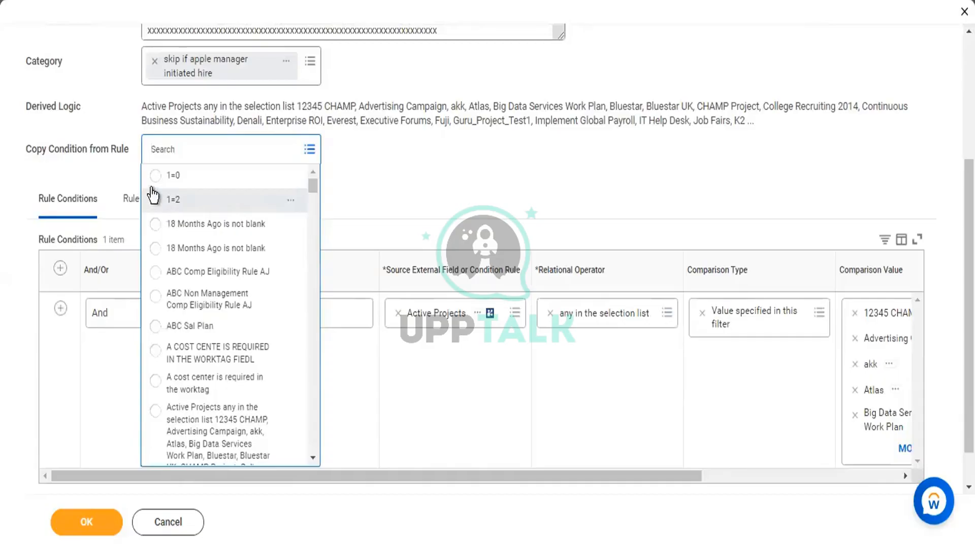
scroll(170, 283, "down", 2)
scroll(171, 283, "down", 5)
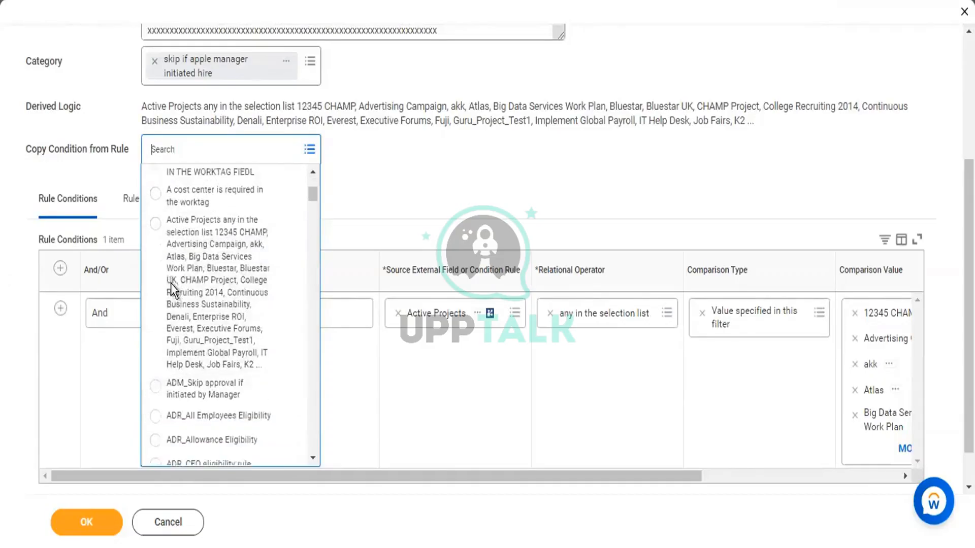
left_click(156, 200)
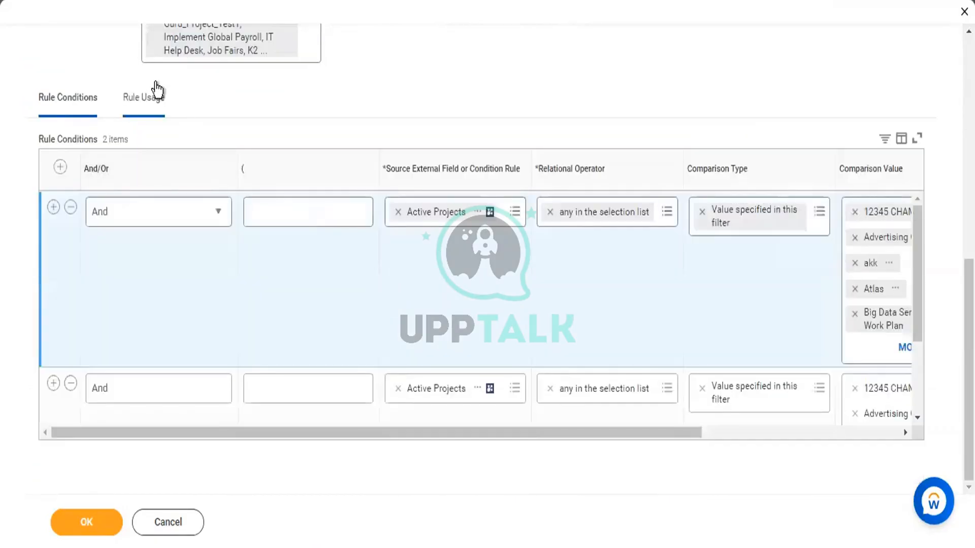
Examine where the rule was created from and which template model uses it, comparing this with its conditions
left_click(141, 97)
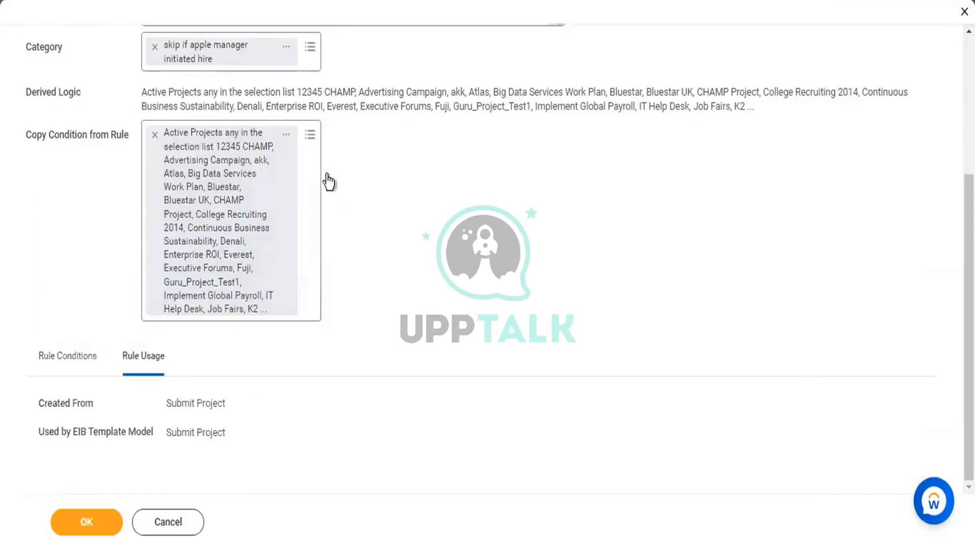
left_click(66, 361)
left_click(152, 367)
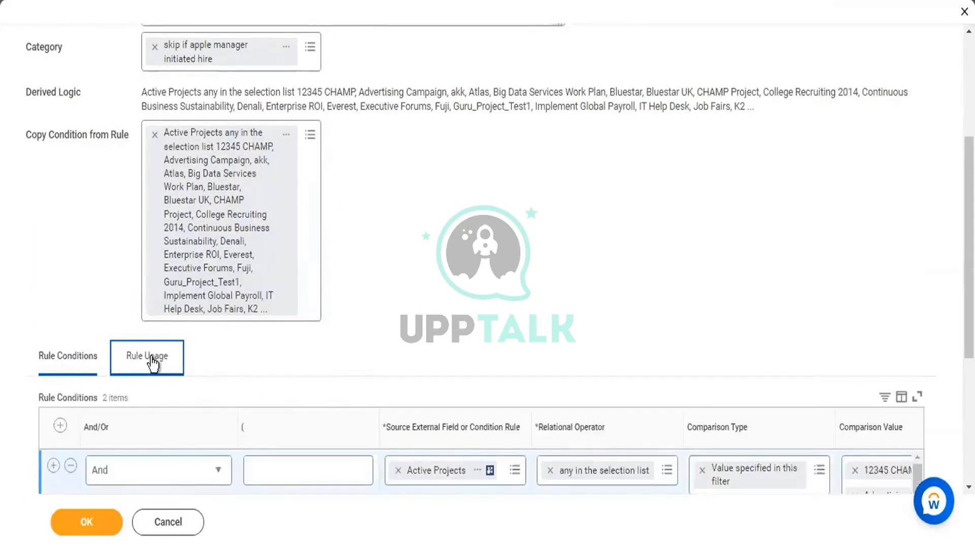
left_click_drag(168, 404, 254, 458)
left_click(248, 459)
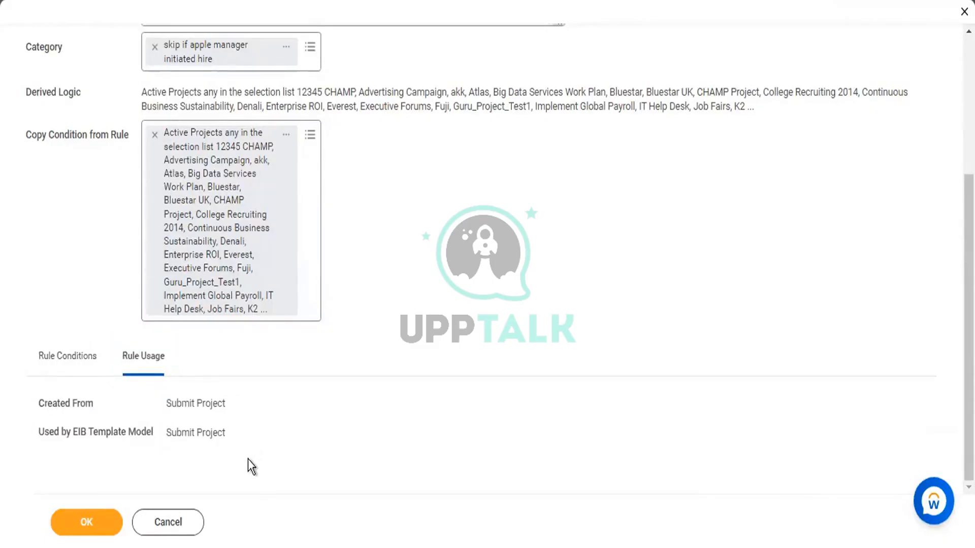
mouse_move(175, 404)
left_click(66, 359)
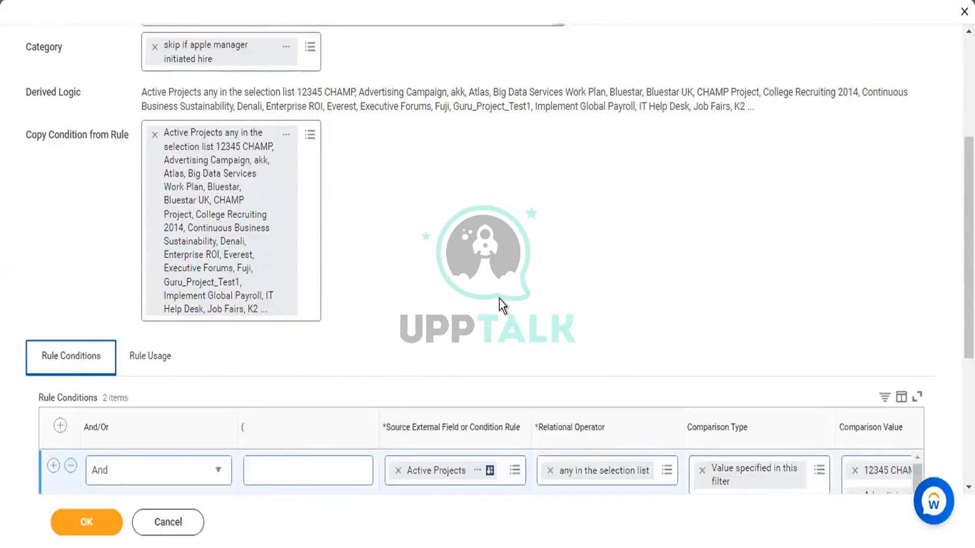
Check the completed fields and rule conditions, and save the edited condition rule
scroll(502, 304, "down", 5)
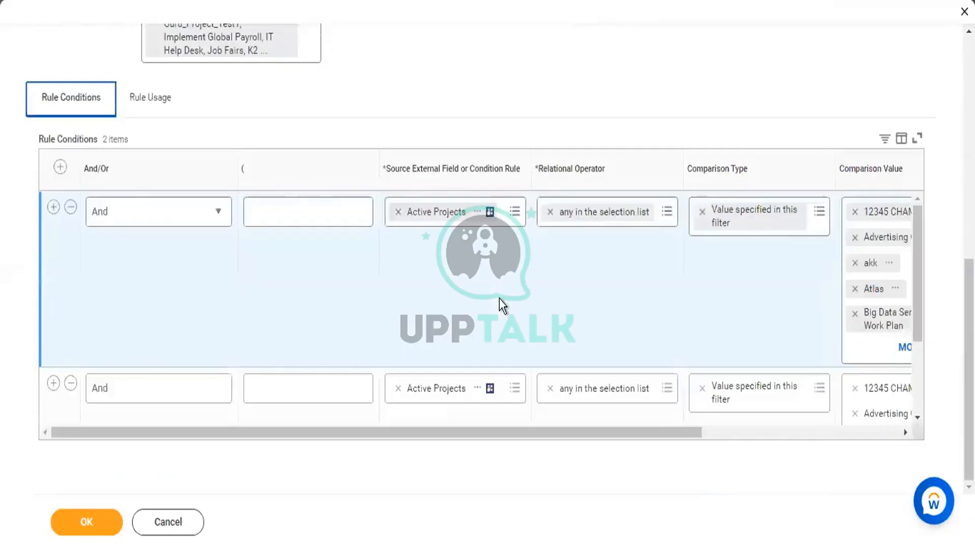
scroll(501, 304, "up", 5)
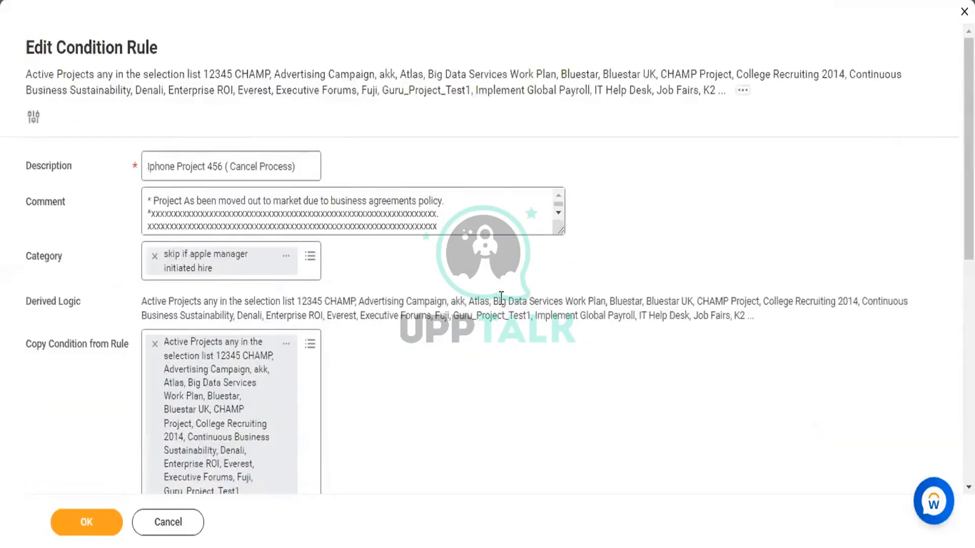
scroll(501, 298, "down", 9)
scroll(501, 302, "up", 4)
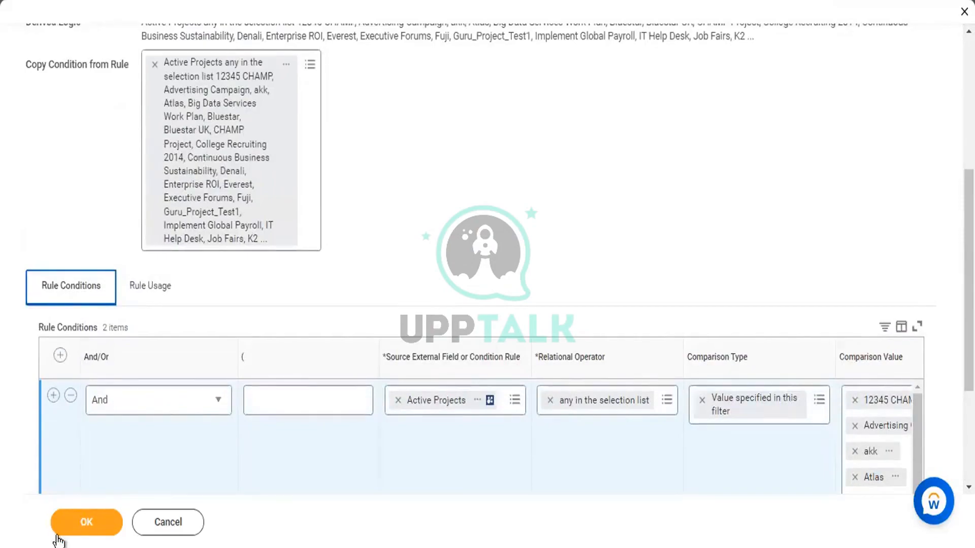
scroll(66, 528, "down", 3)
left_click(84, 531)
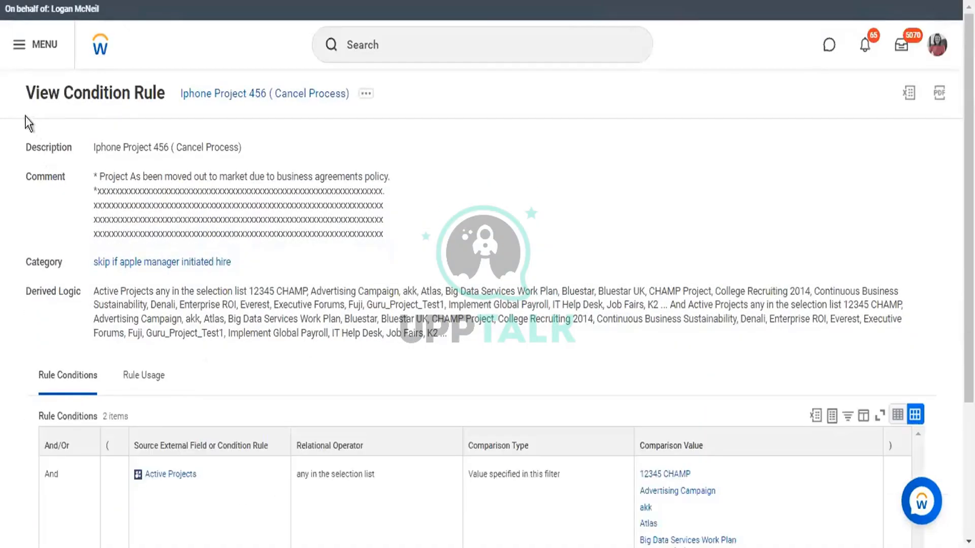
Review the saved rule's description, comment, category, derived logic and condition rows
left_click_drag(290, 242, 507, 360)
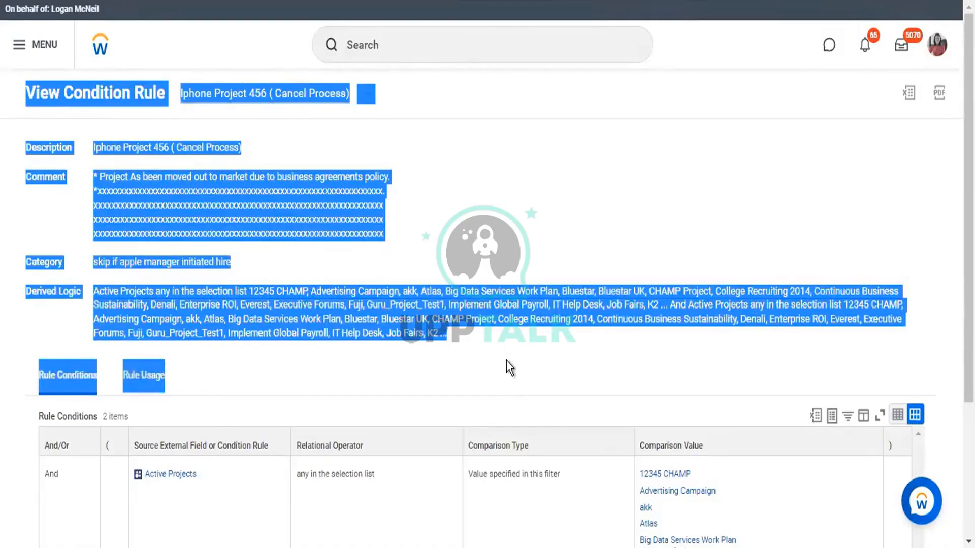
left_click(510, 367)
scroll(477, 300, "down", 1)
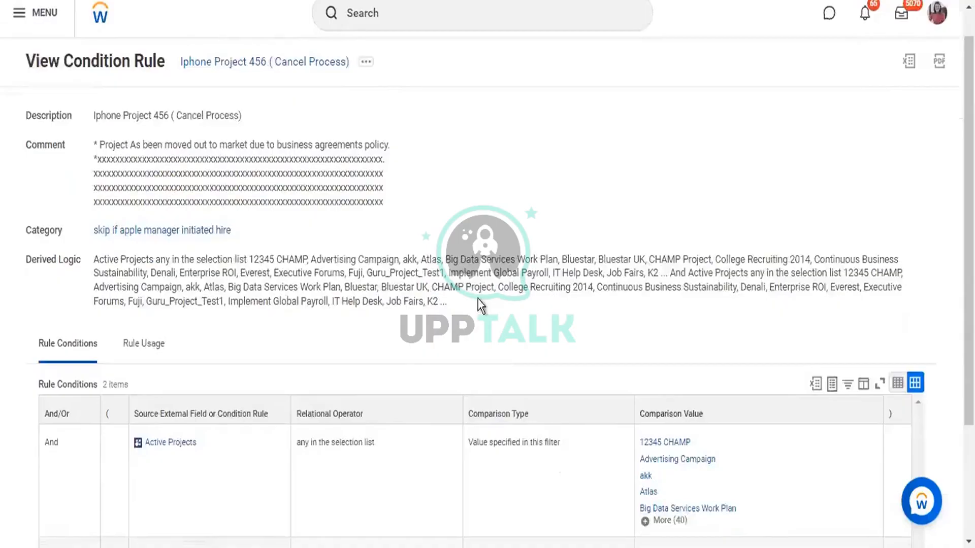
left_click_drag(407, 195, 66, 157)
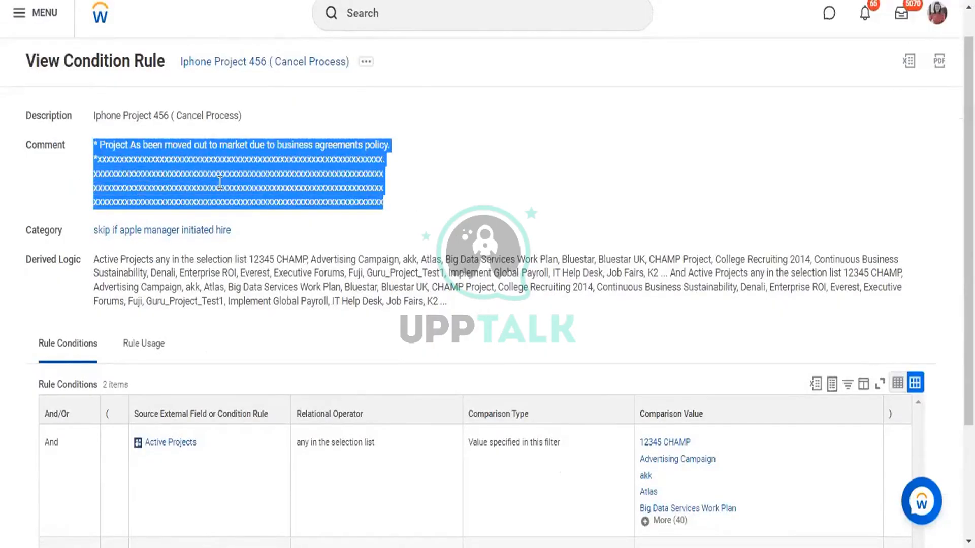
scroll(220, 183, "down", 3)
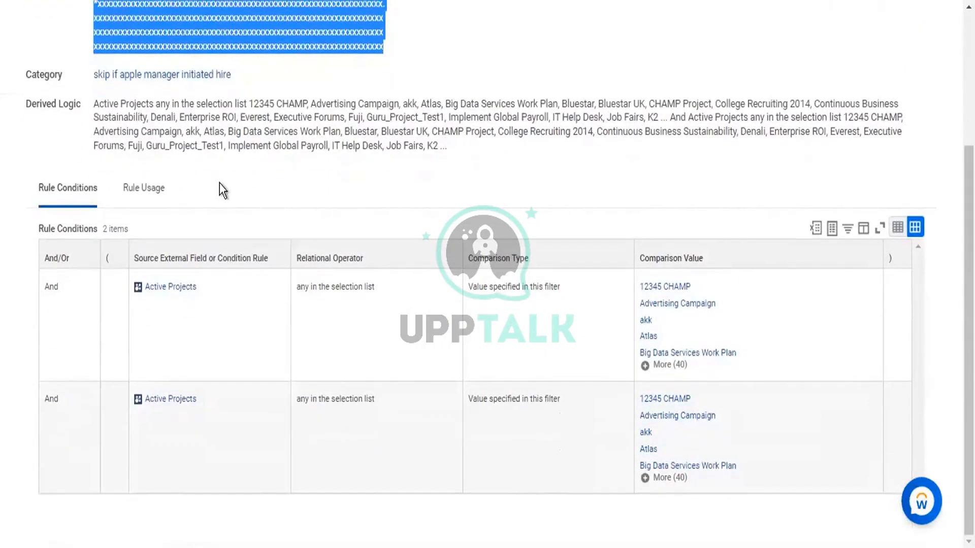
scroll(219, 189, "up", 4)
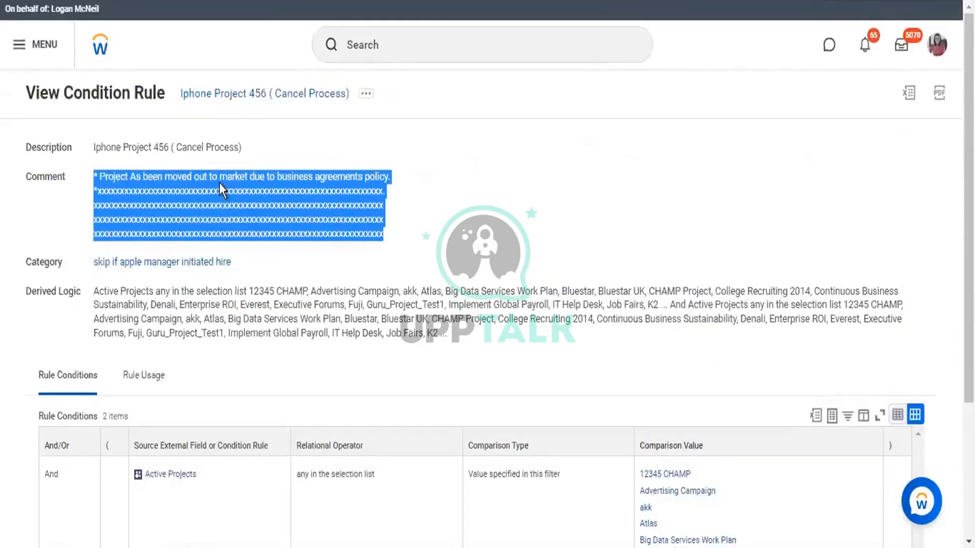
left_click(357, 229)
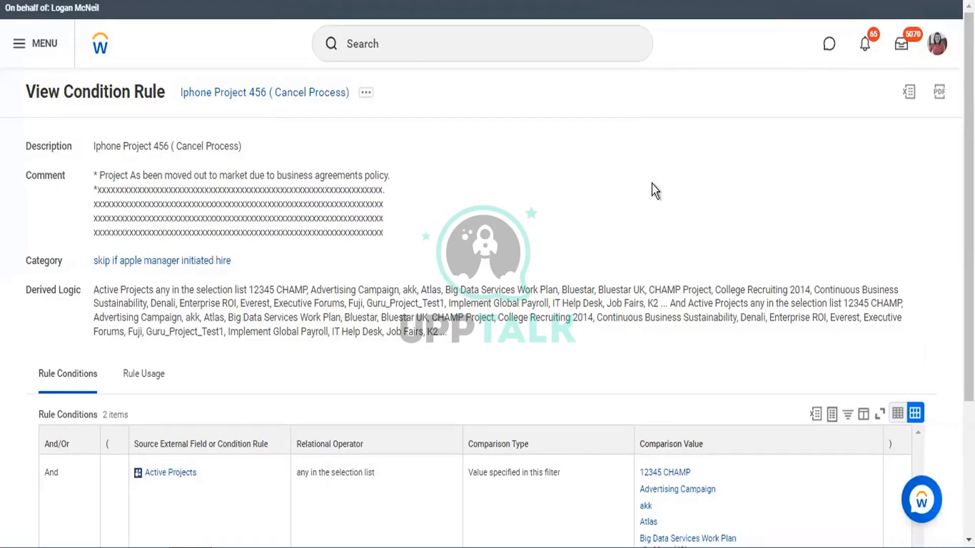
Return to the home page, search by the worker's first name and open the profile of the Sr.Lead.Center Head in Hitachi Human resources JM
left_click(99, 44)
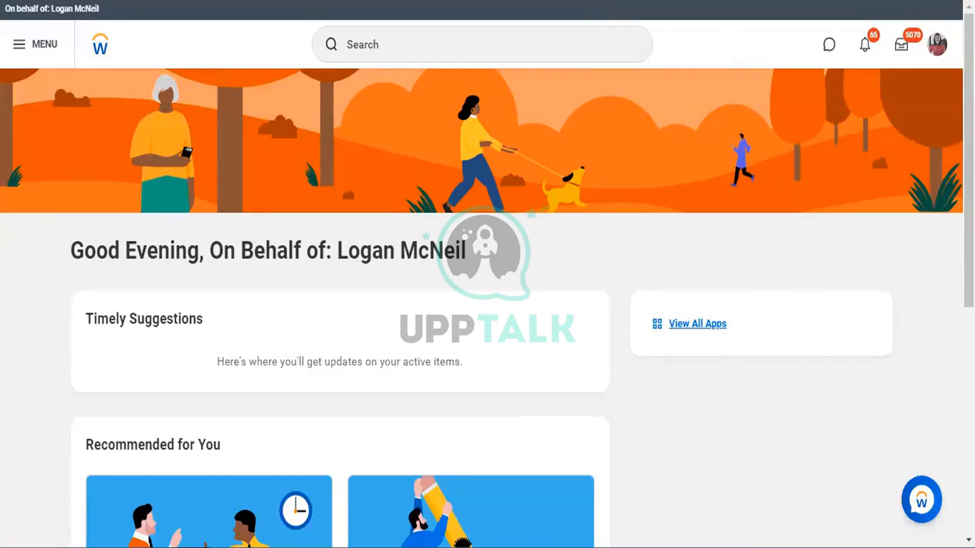
left_click(414, 43)
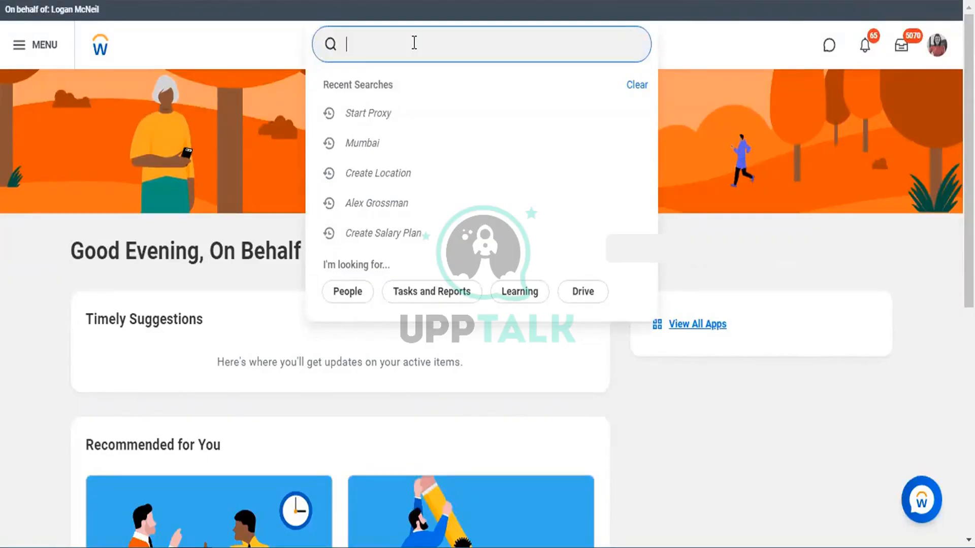
type("Alex")
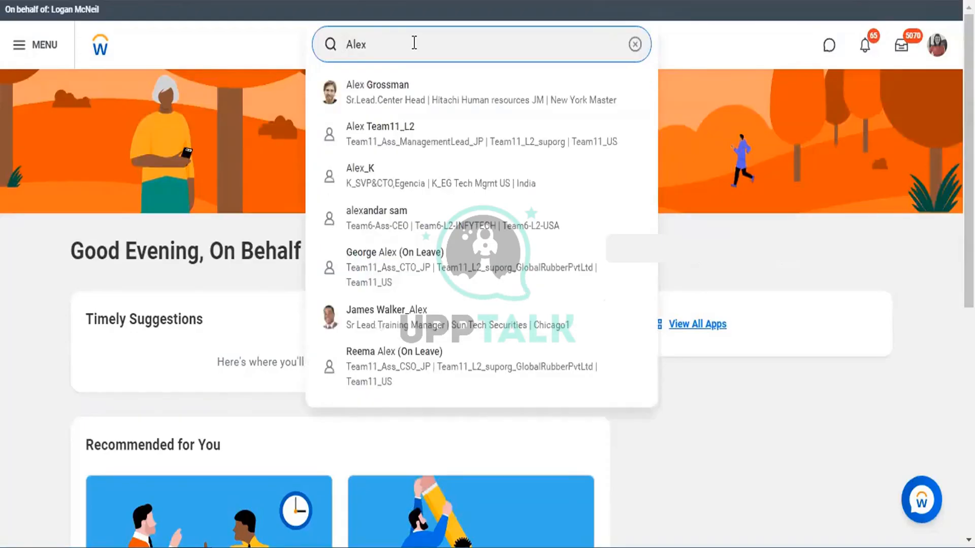
left_click(382, 91)
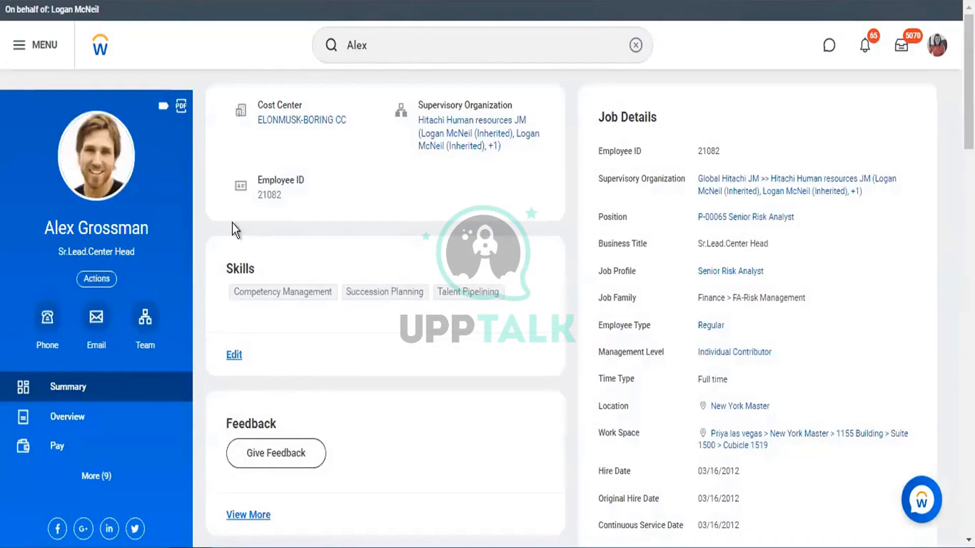
Expand the worker profile's full list of sections, look through it and open the worker's available actions
triple_click(118, 224)
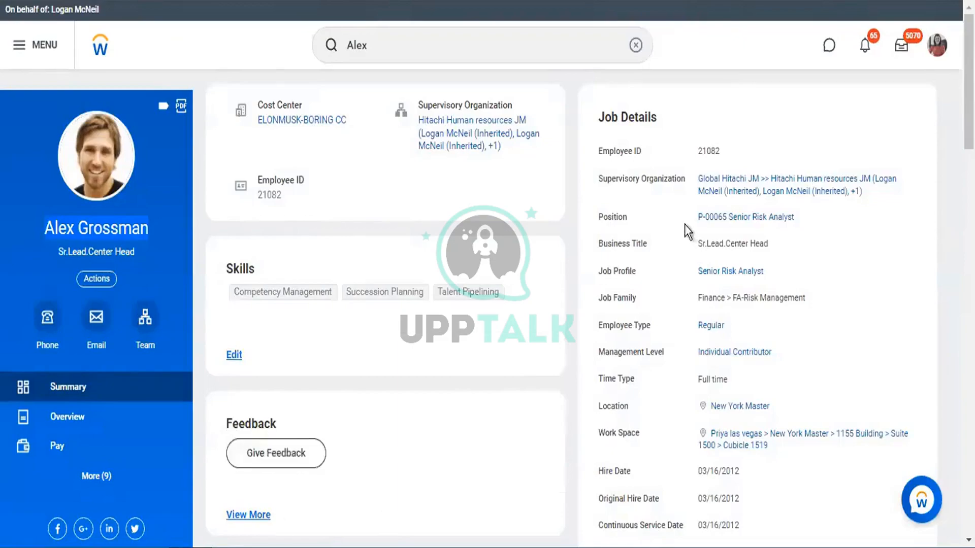
left_click(92, 480)
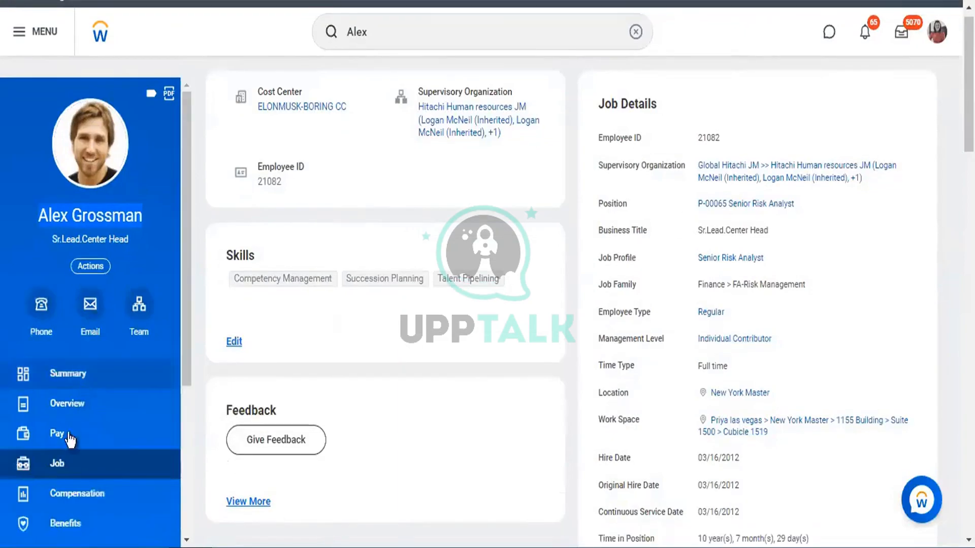
scroll(65, 490, "down", 3)
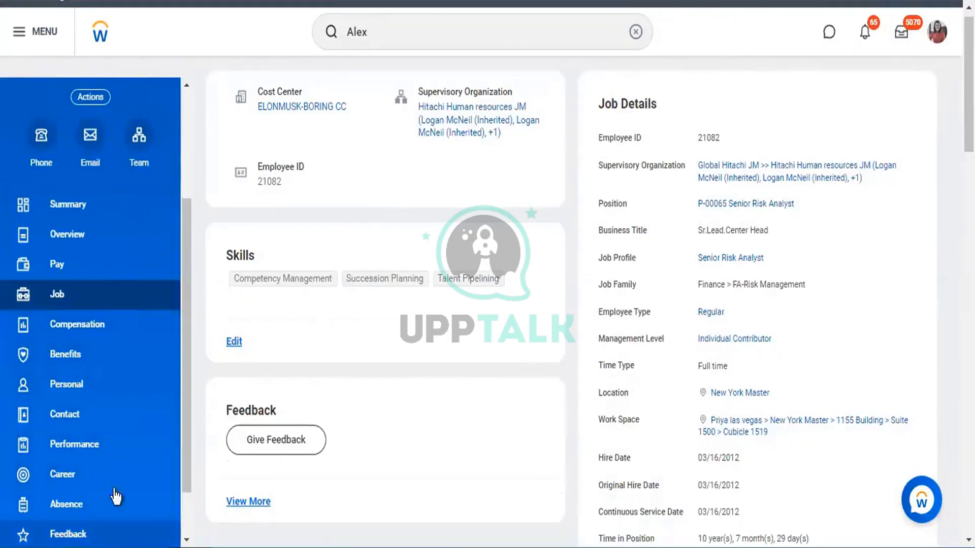
scroll(116, 497, "down", 1)
scroll(120, 476, "up", 4)
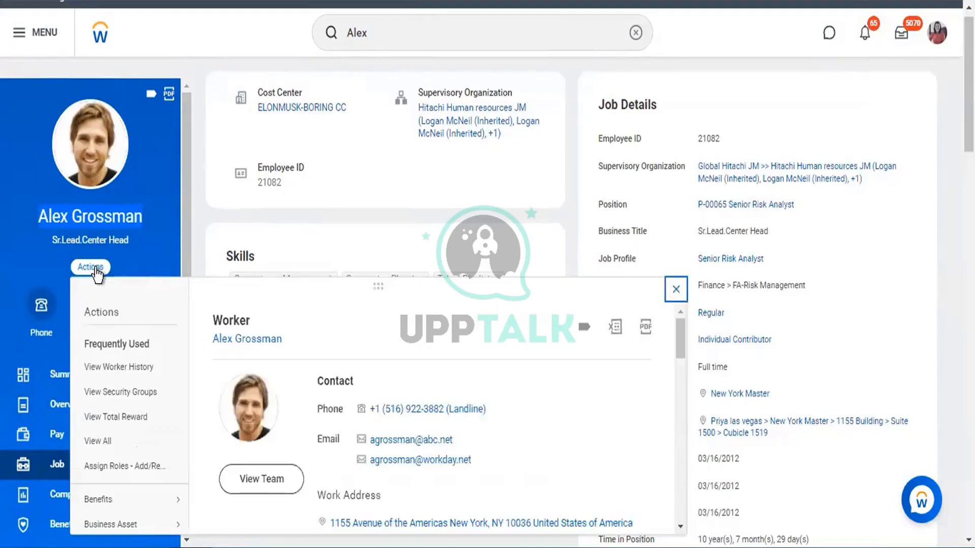
double_click(112, 311)
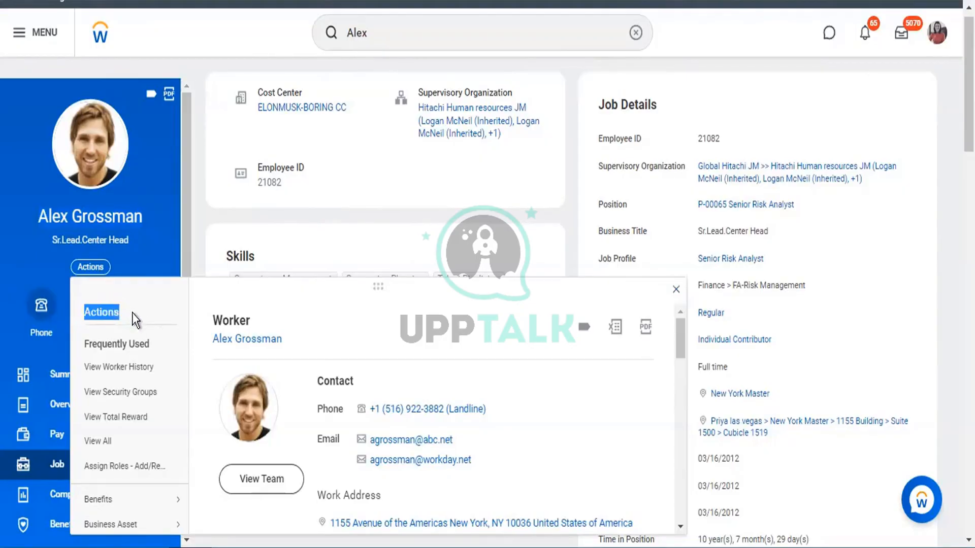
Examine the worker's frequently used actions and the options available under Benefits, Business Asset and Calendar
scroll(208, 345, "down", 1)
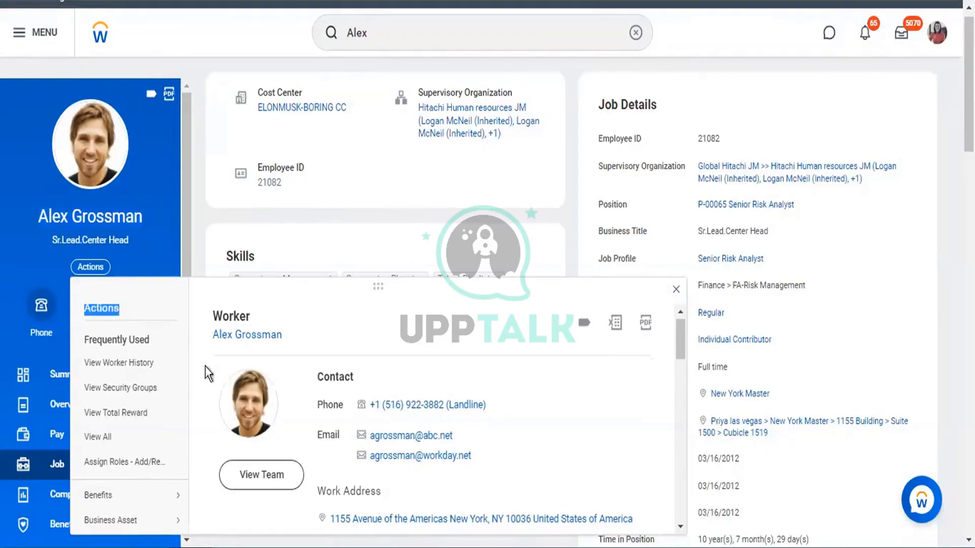
scroll(150, 404, "down", 1)
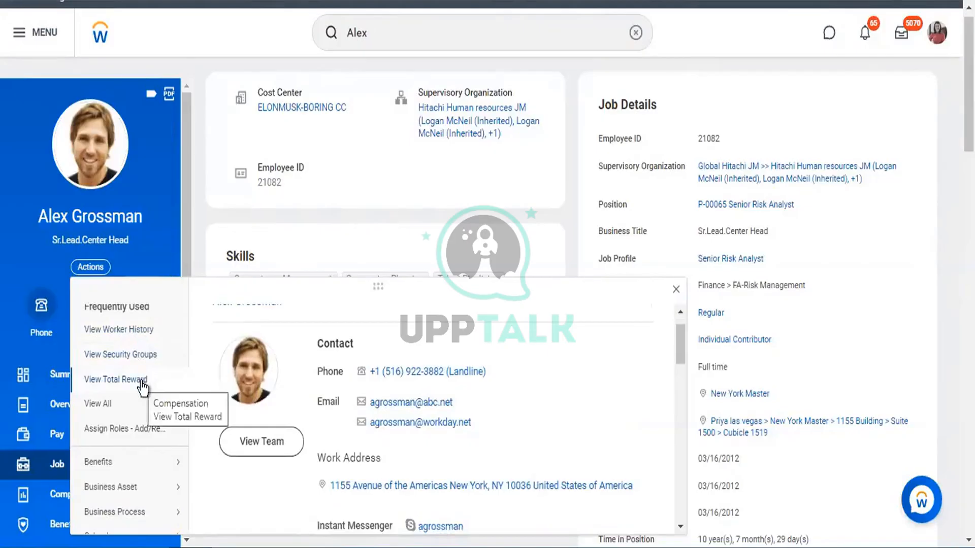
scroll(142, 388, "down", 2)
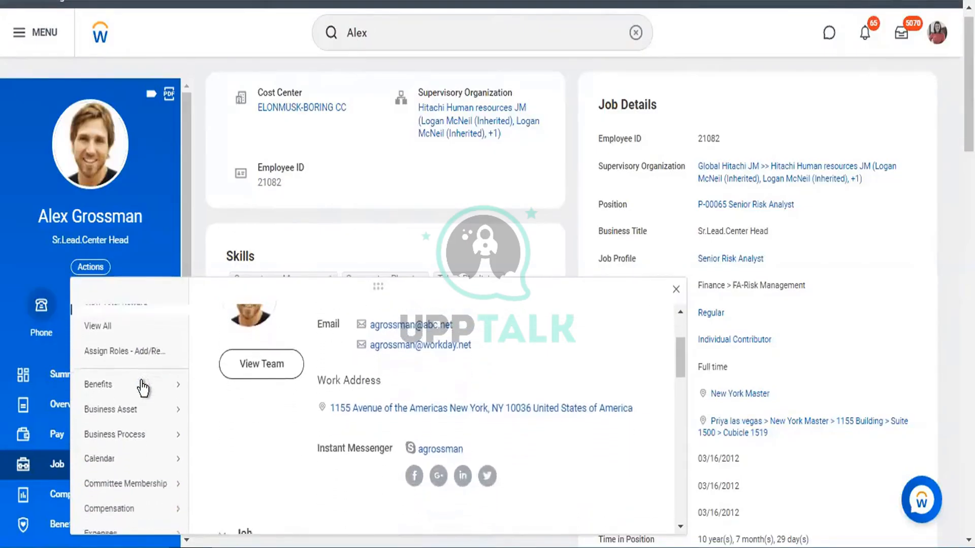
scroll(141, 387, "up", 3)
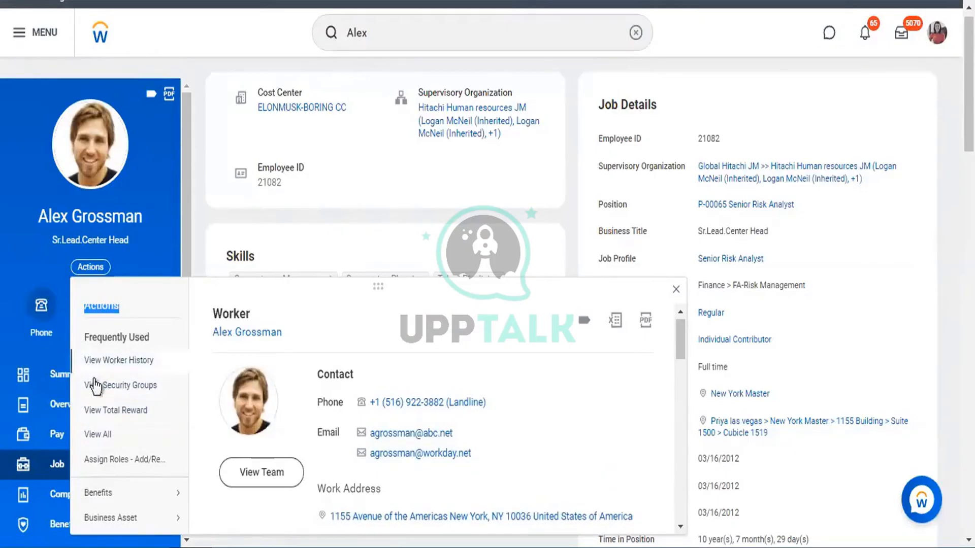
scroll(124, 408, "down", 1)
scroll(124, 407, "down", 2)
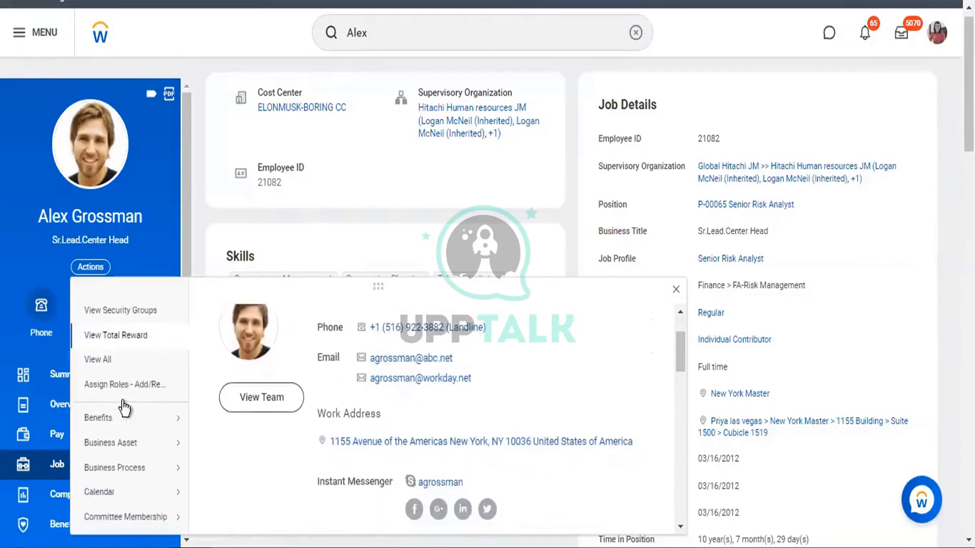
scroll(123, 408, "down", 2)
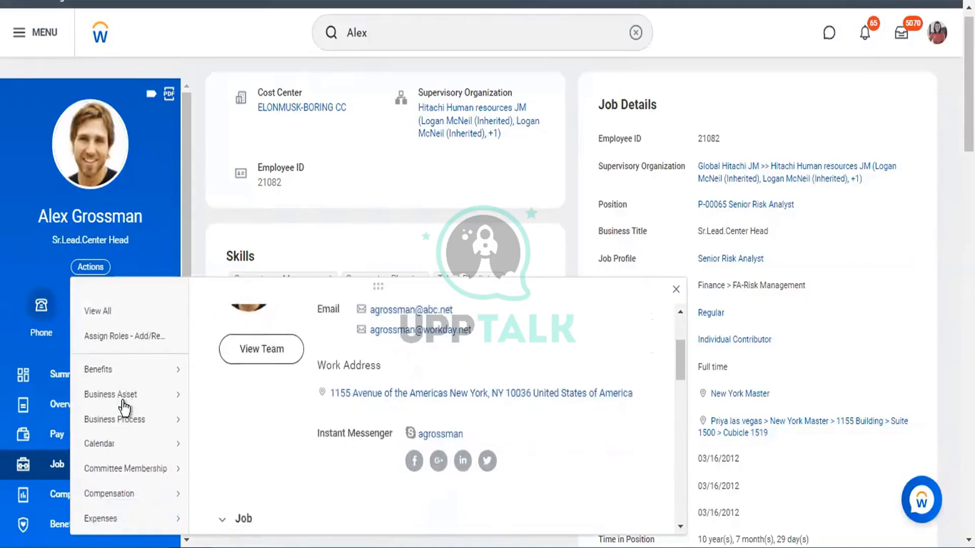
mouse_move(140, 389)
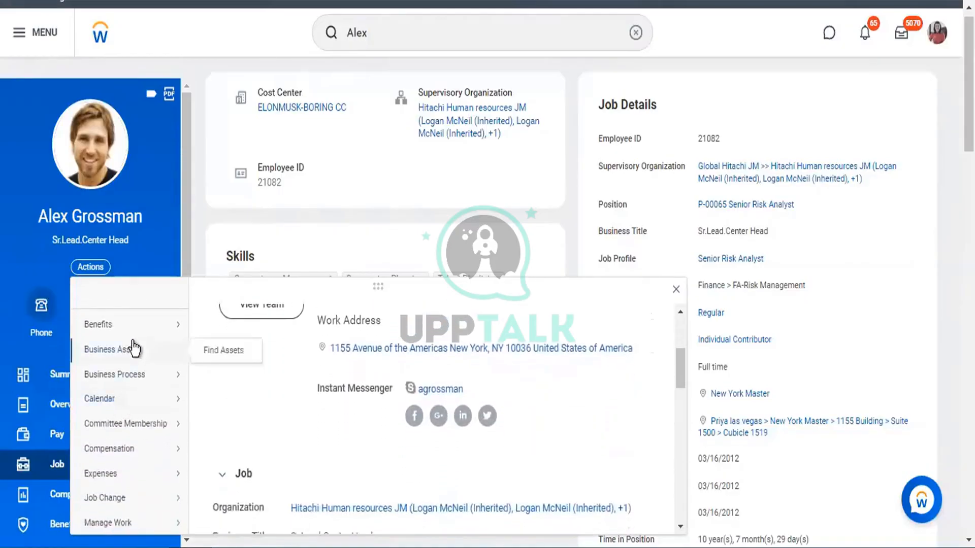
mouse_move(132, 329)
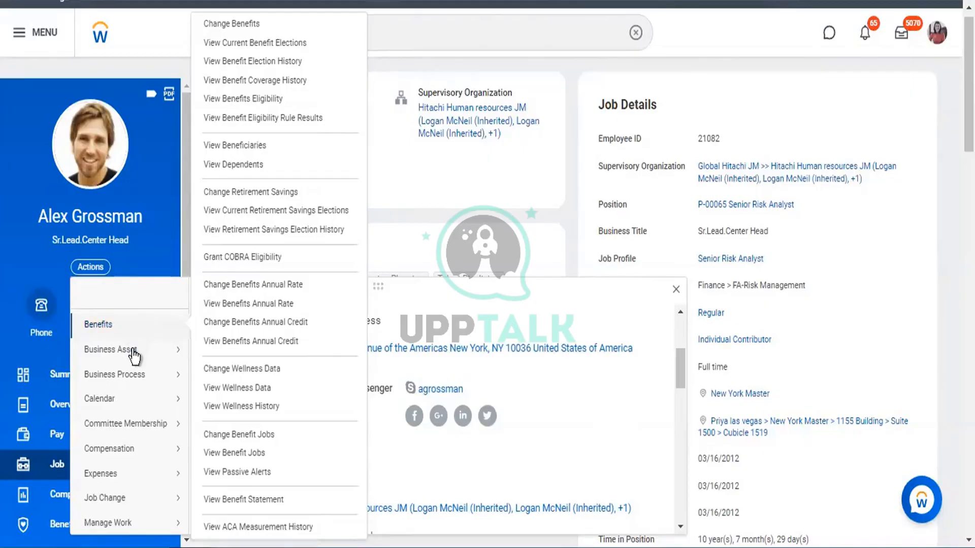
mouse_move(134, 354)
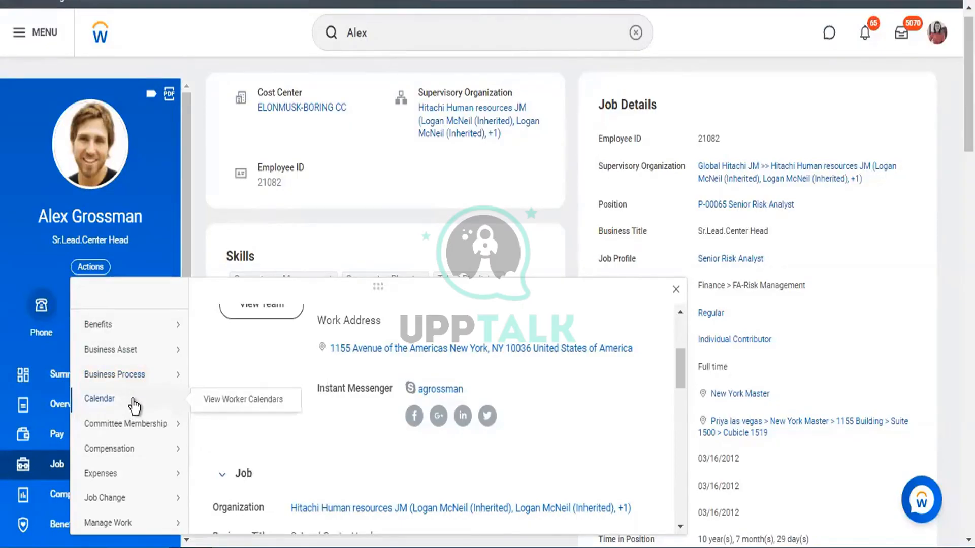
Look through the remaining action categories, including Job Change, Payroll, Student Recruiting, Reports, Award and Additional Data, and the options they offer
scroll(134, 406, "down", 5)
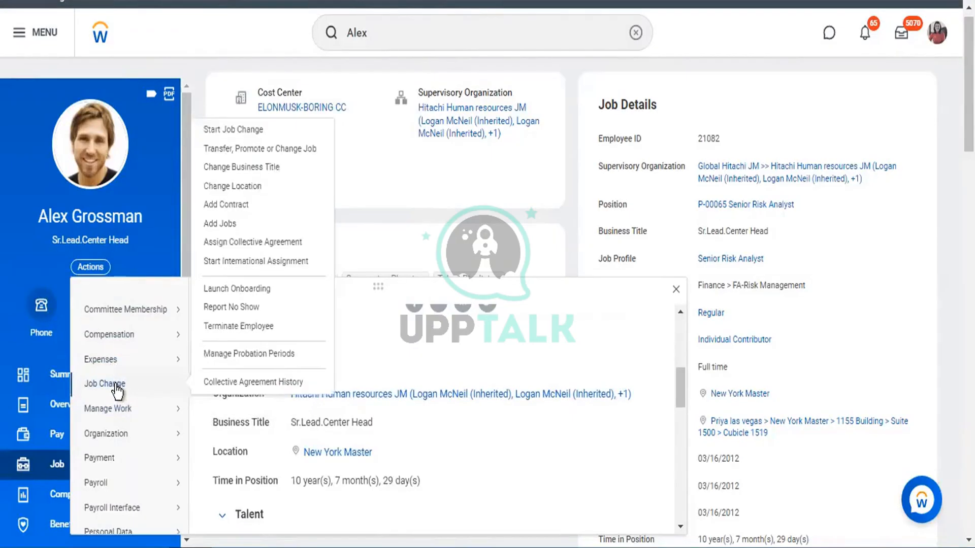
mouse_move(113, 421)
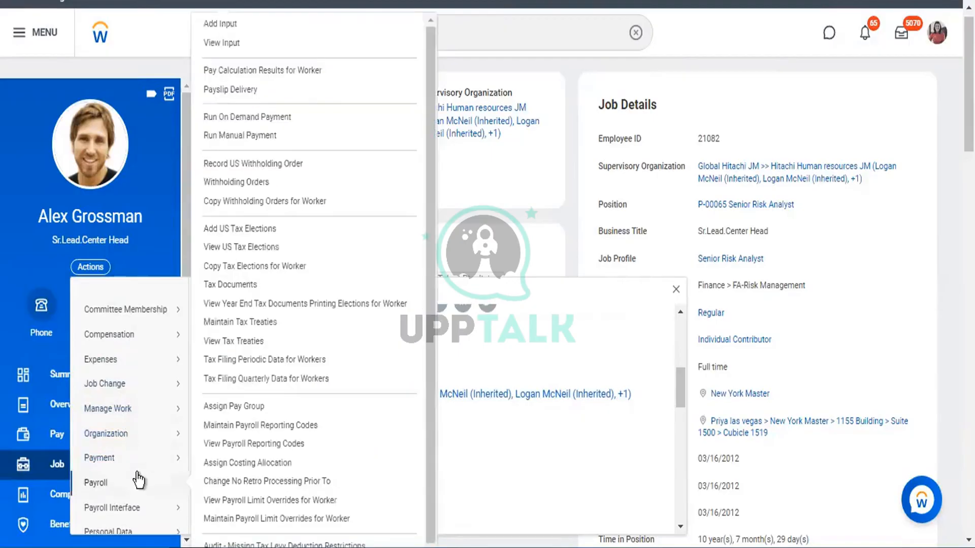
scroll(139, 479, "down", 3)
scroll(138, 480, "down", 2)
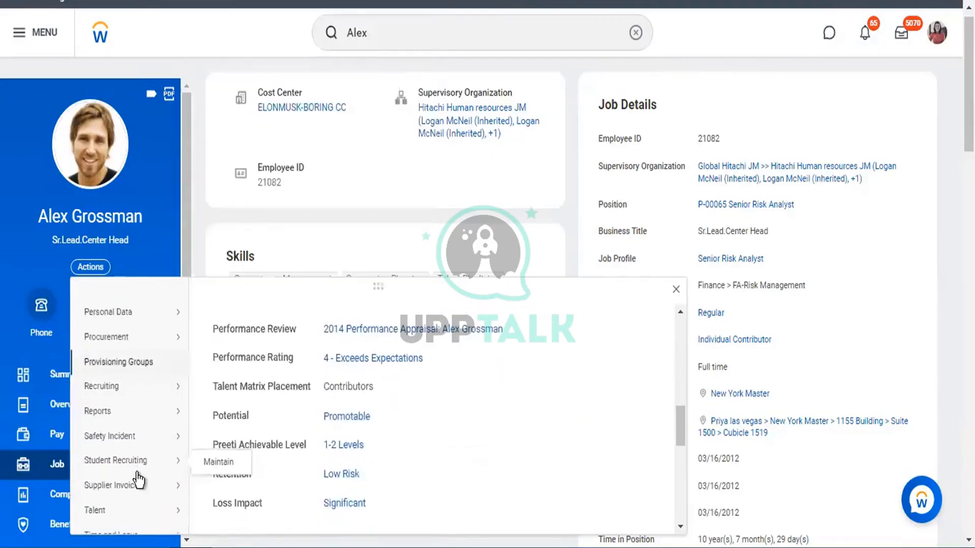
mouse_move(123, 322)
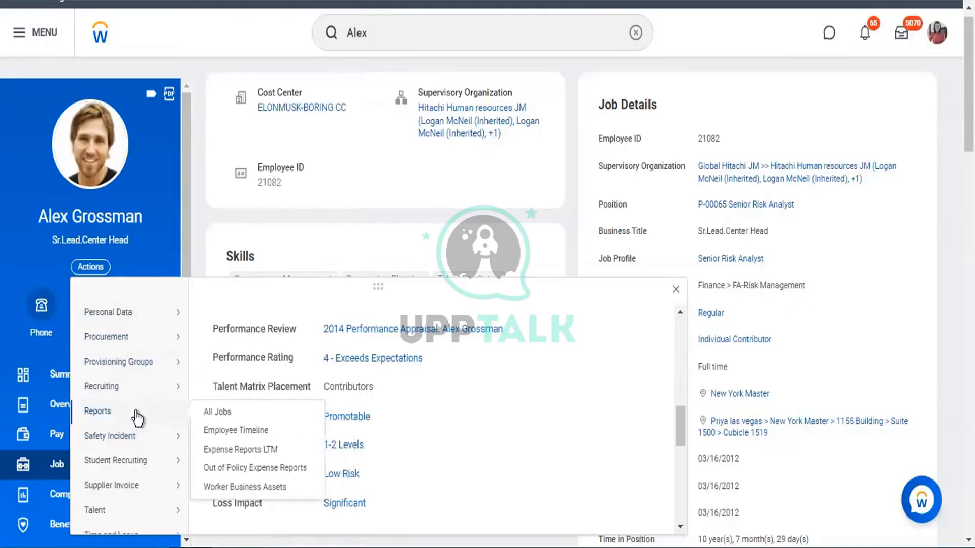
scroll(134, 432, "down", 3)
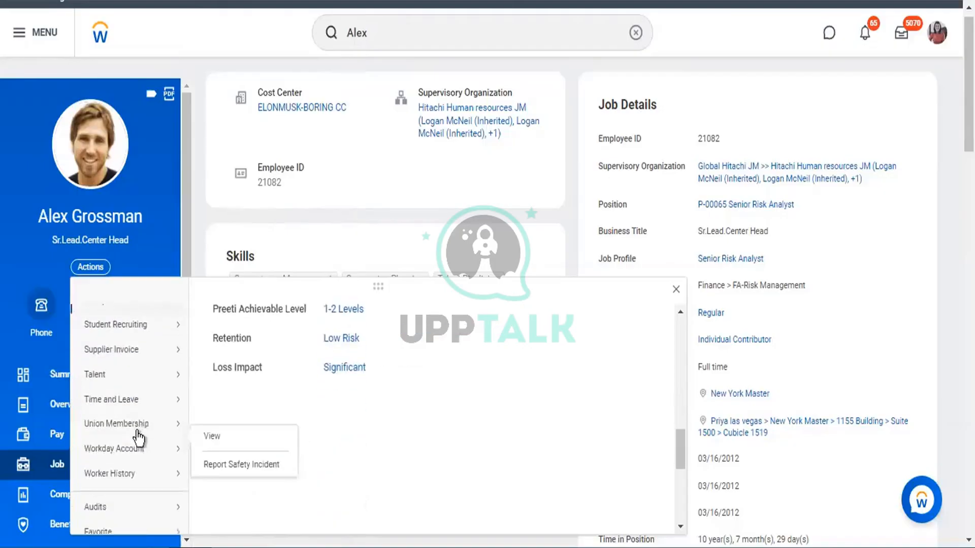
scroll(124, 478, "down", 3)
scroll(125, 490, "down", 3)
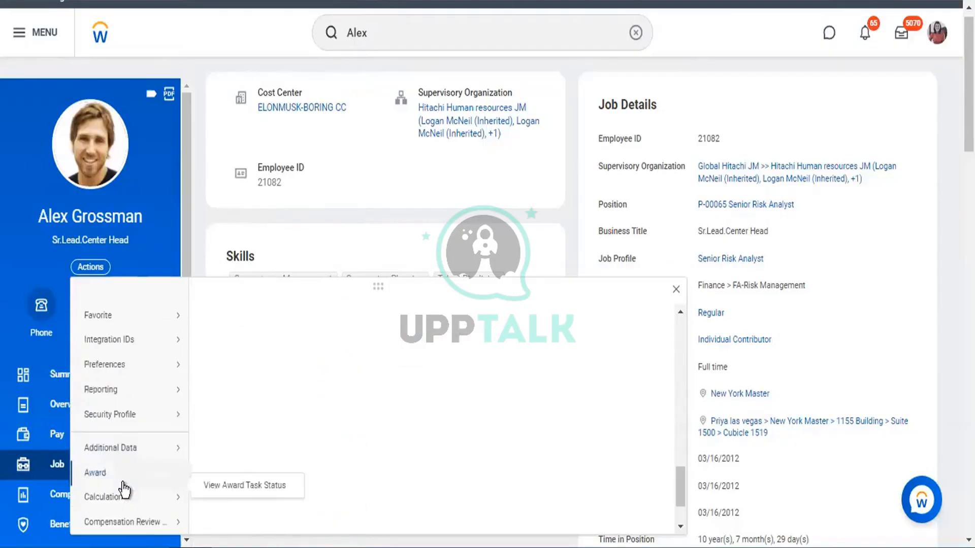
scroll(137, 376, "up", 1)
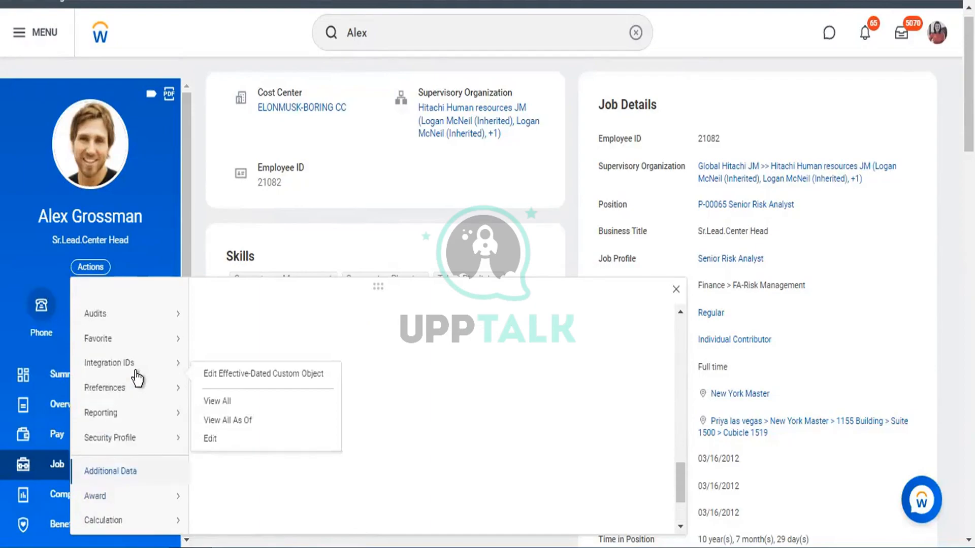
scroll(136, 376, "down", 5)
Return to the worker's Job Change actions and start the Transfer, Promote or Change Job process
scroll(136, 377, "up", 2)
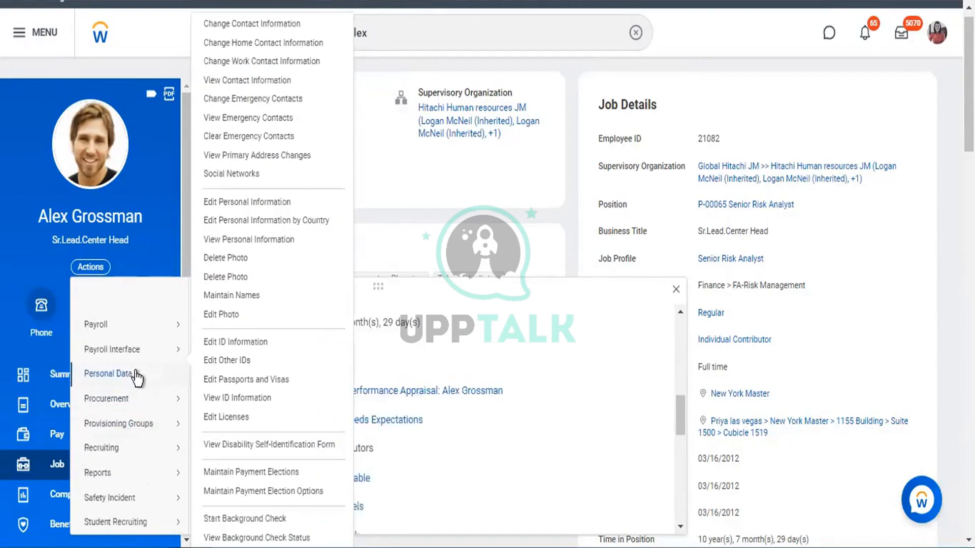
scroll(136, 376, "up", 1)
scroll(136, 377, "up", 3)
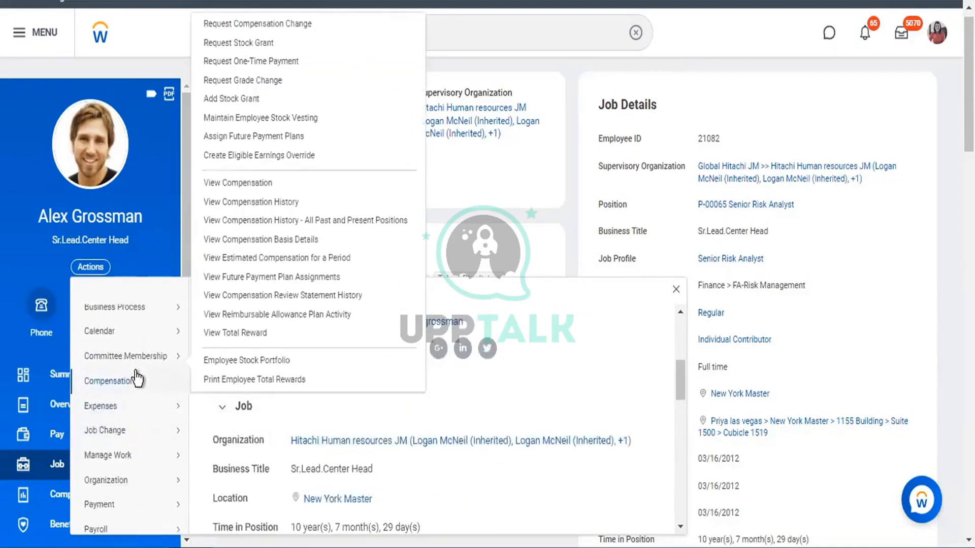
scroll(136, 377, "up", 1)
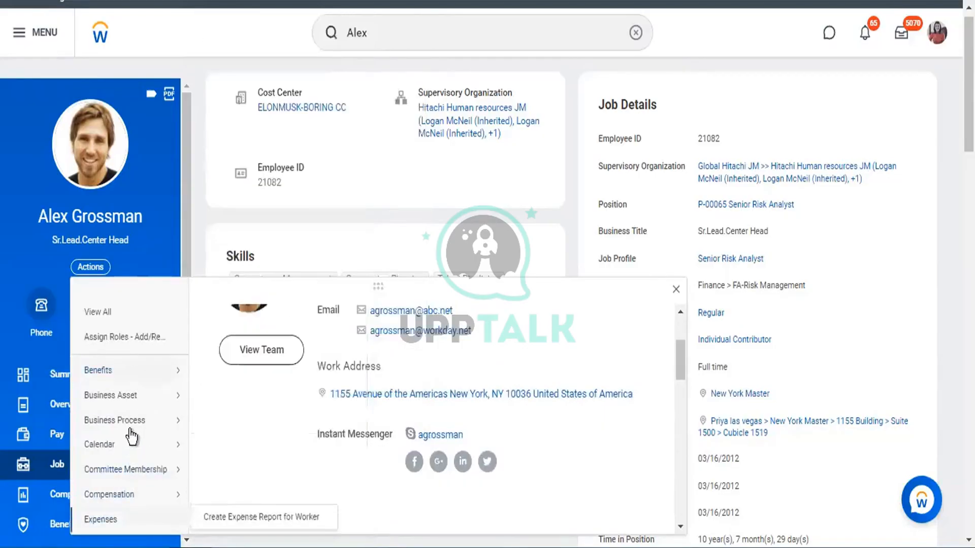
mouse_move(122, 380)
scroll(122, 386, "down", 2)
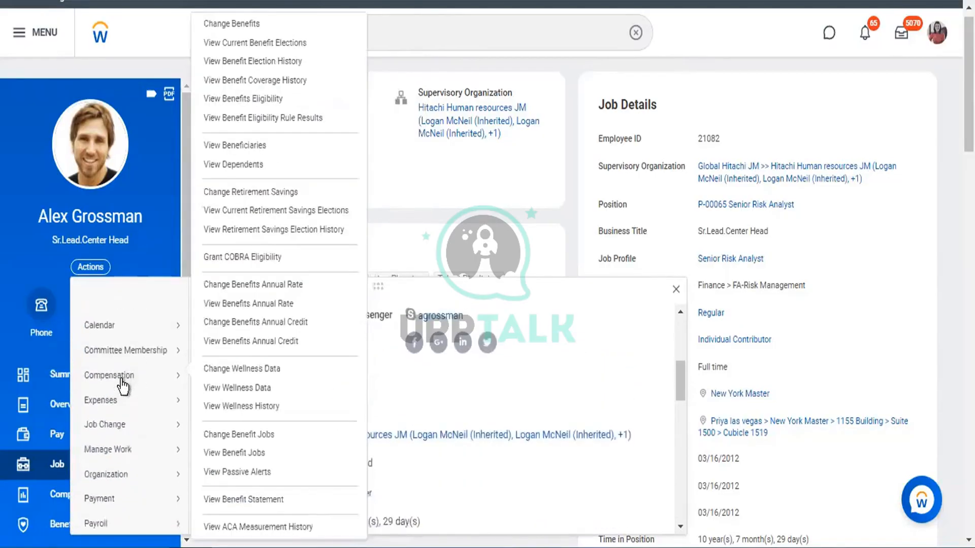
scroll(122, 396, "down", 1)
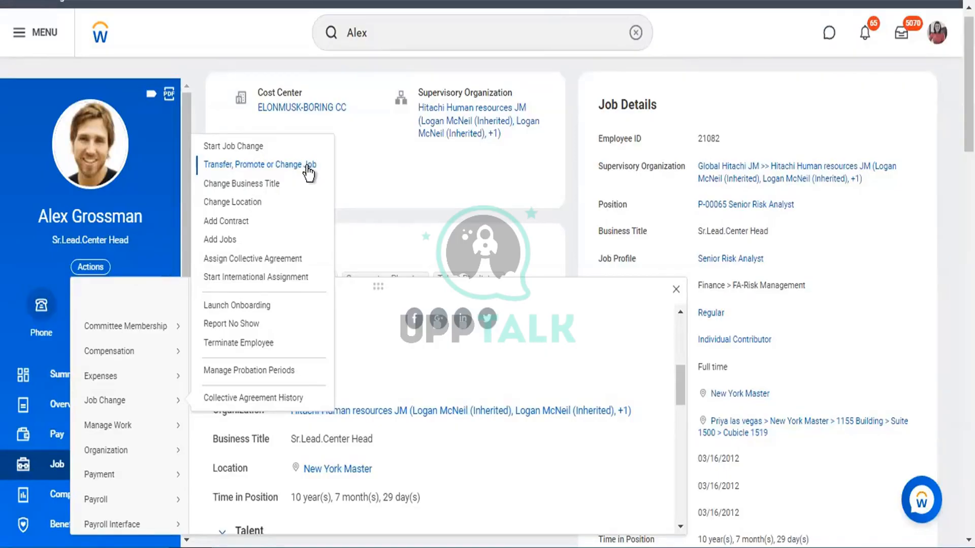
left_click(254, 159)
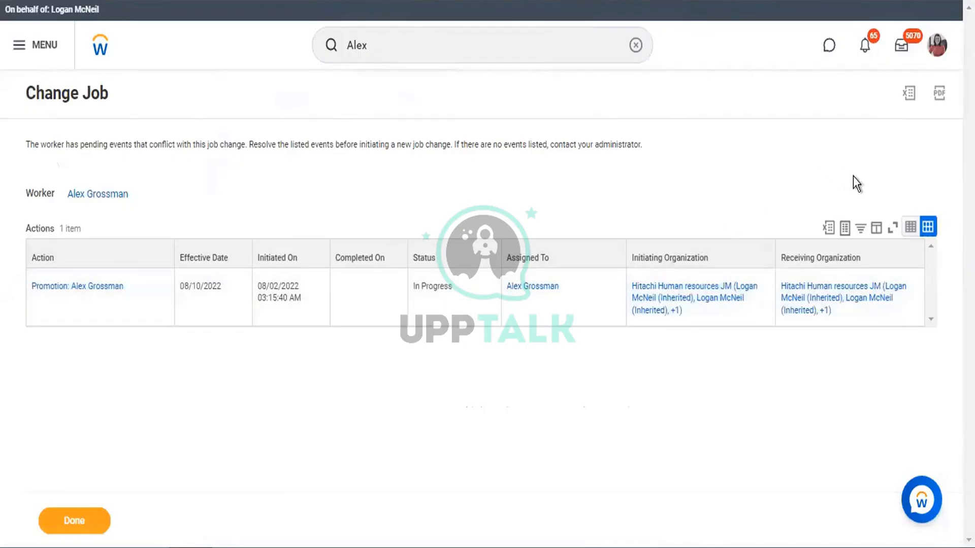
left_click(845, 235)
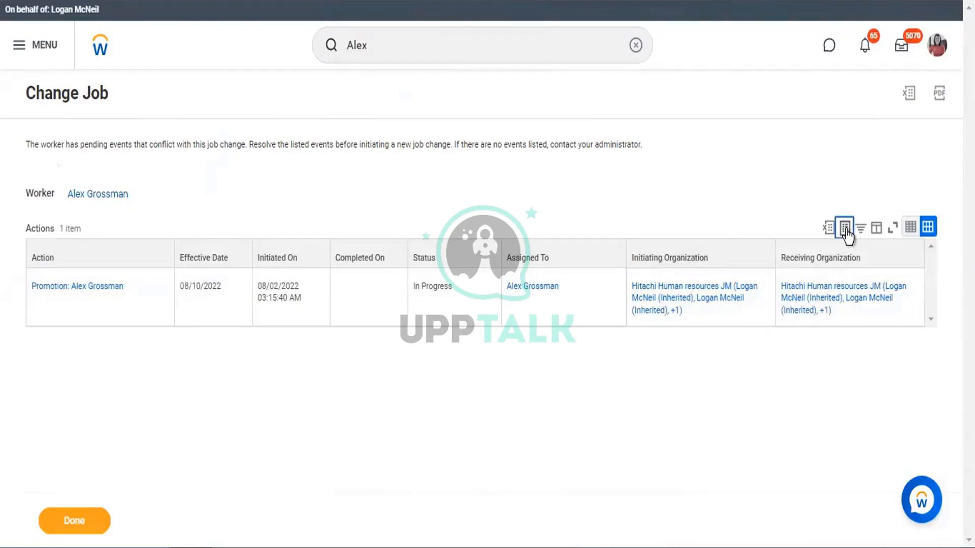